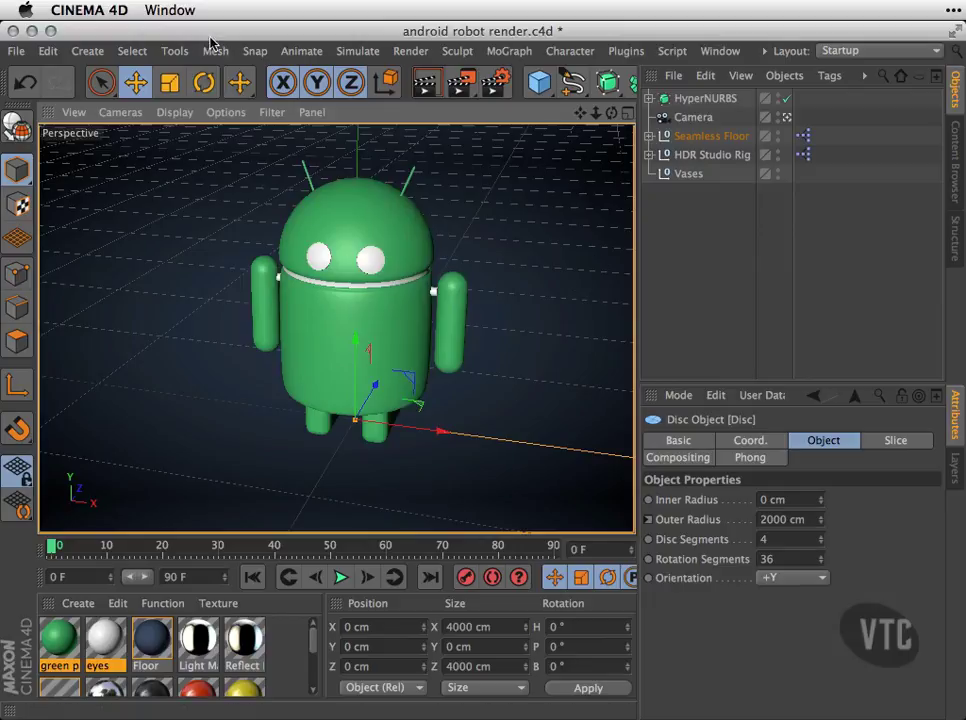
Step: Detach the Doodle commands as a floating palette in the viewport and activate Doodle Paint
click(175, 51)
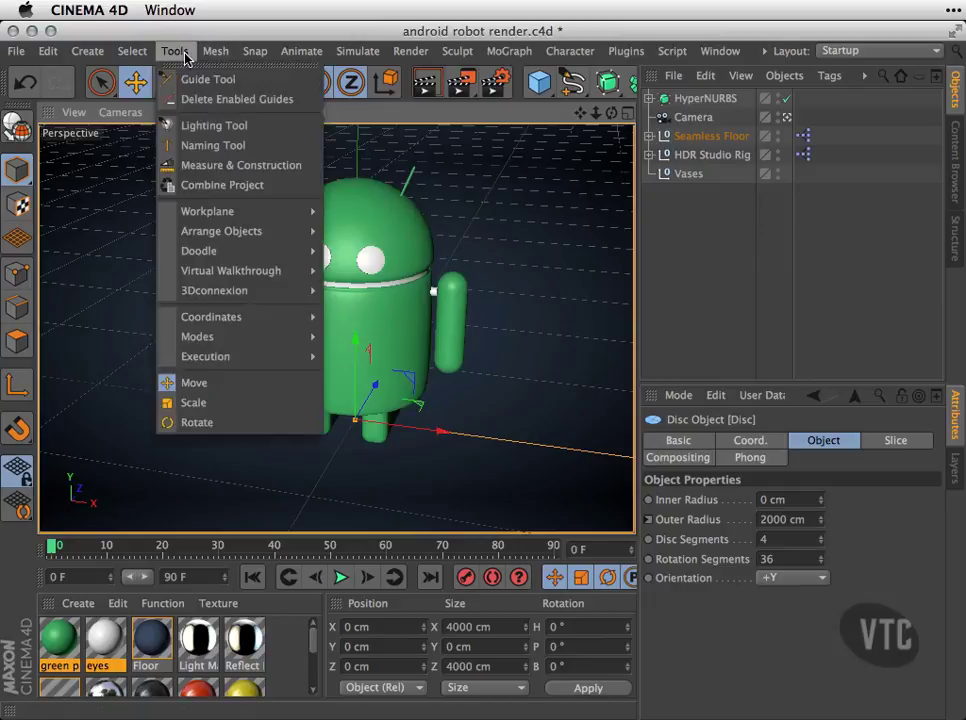
mouse_move(197, 260)
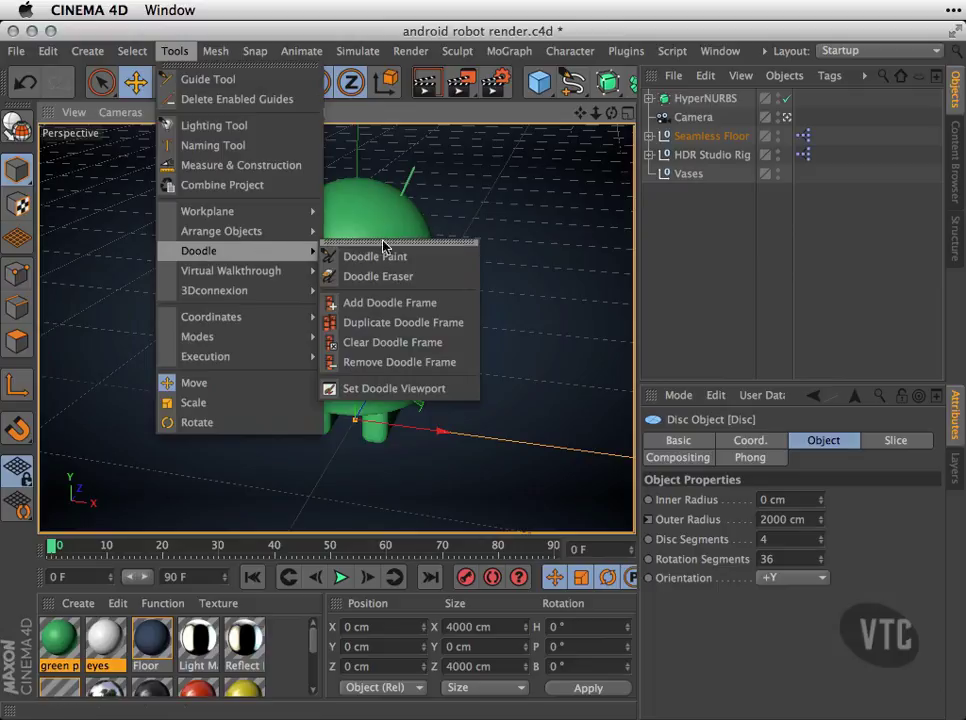
click(431, 243)
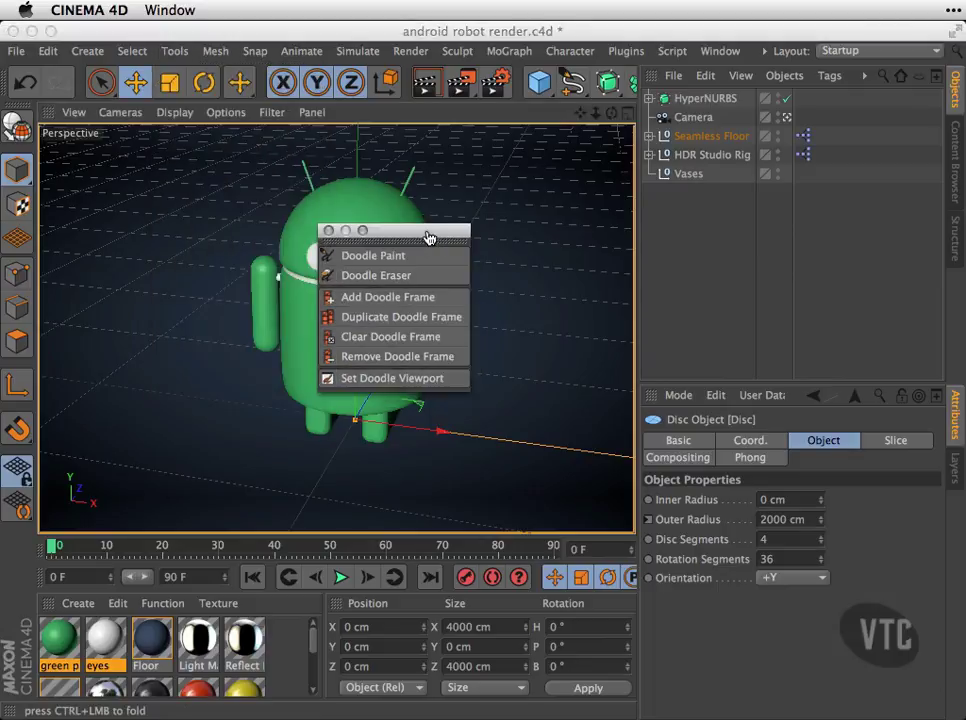
mouse_move(429, 233)
mouse_down()
mouse_move(619, 170)
mouse_move(619, 157)
mouse_move(605, 161)
mouse_up()
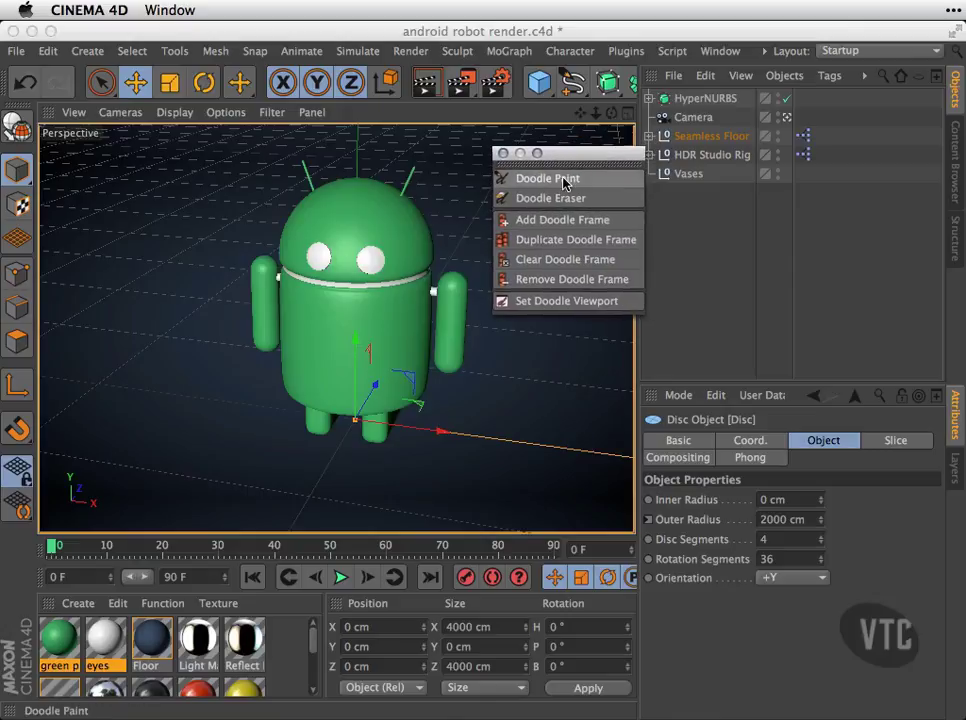
click(563, 181)
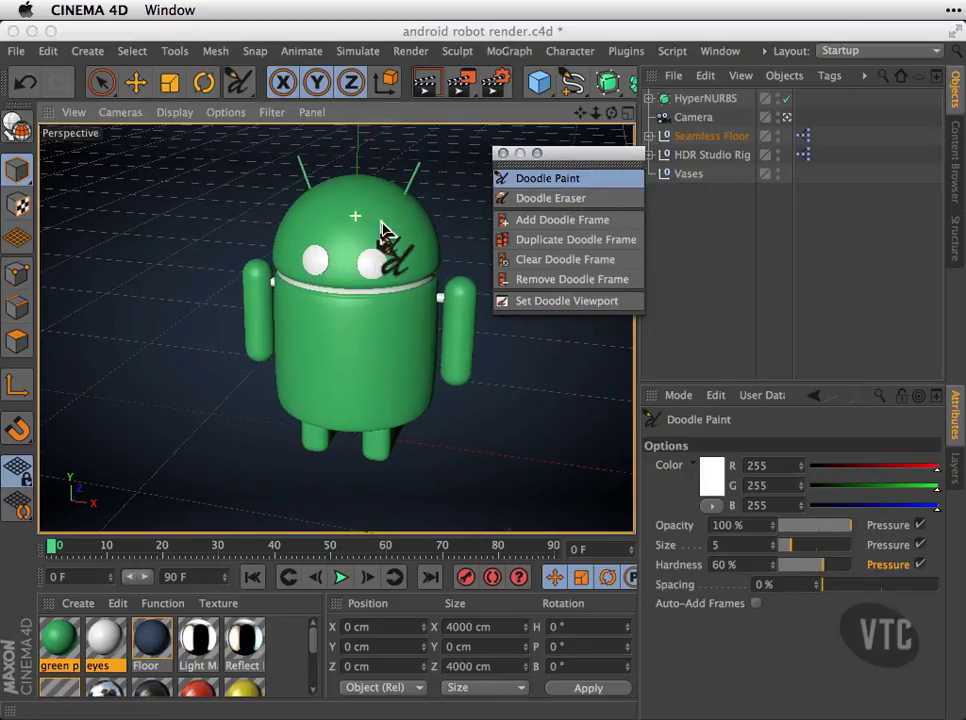
Step: Set the Doodle Paint color to bright green, RGB 59, 255, 0
alt+drag(388, 233, 262, 260)
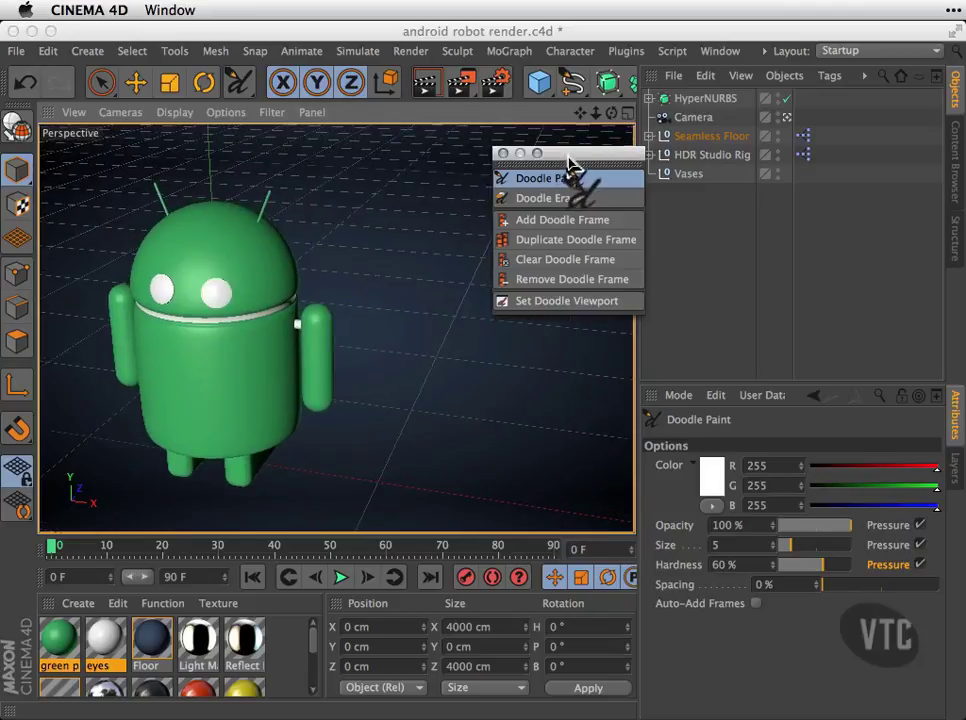
drag(571, 168, 537, 140)
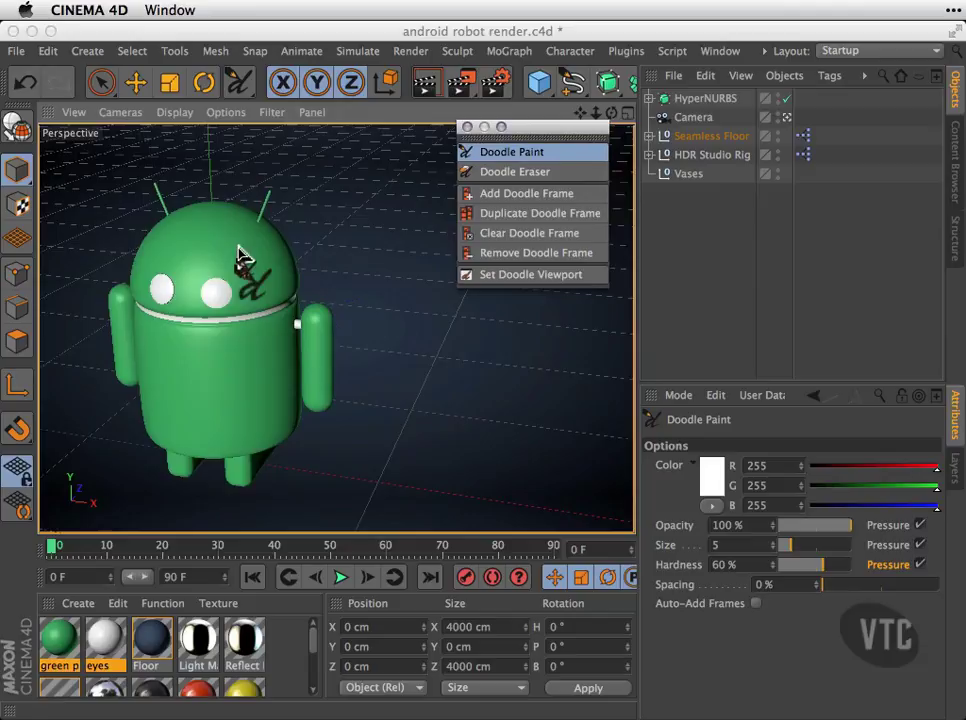
mouse_move(241, 259)
mouse_down()
mouse_move(226, 259)
mouse_move(220, 243)
mouse_up()
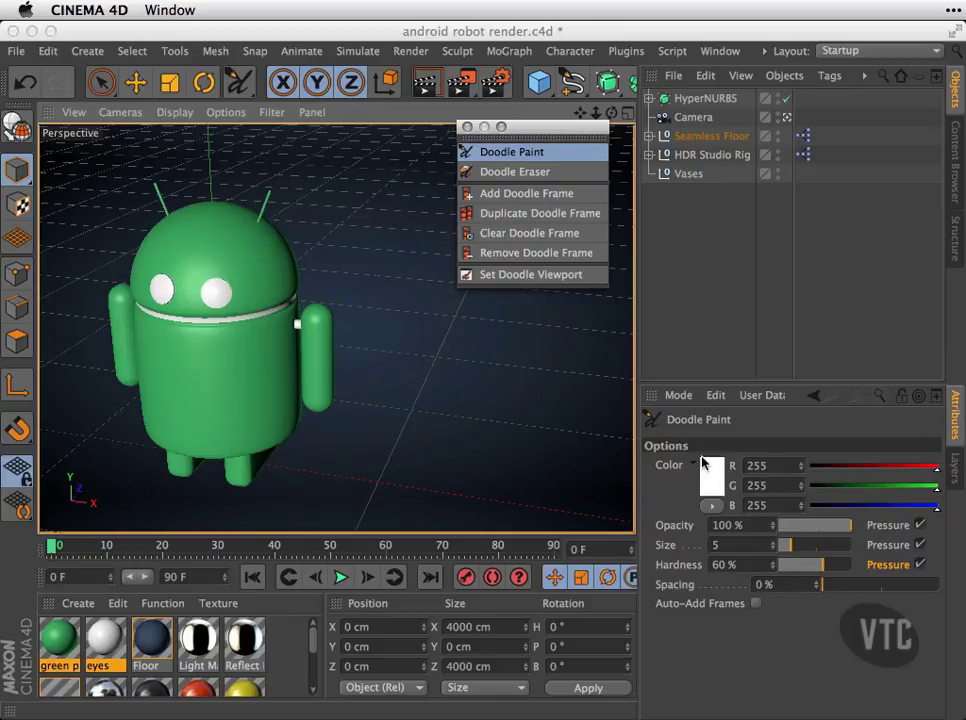
click(712, 476)
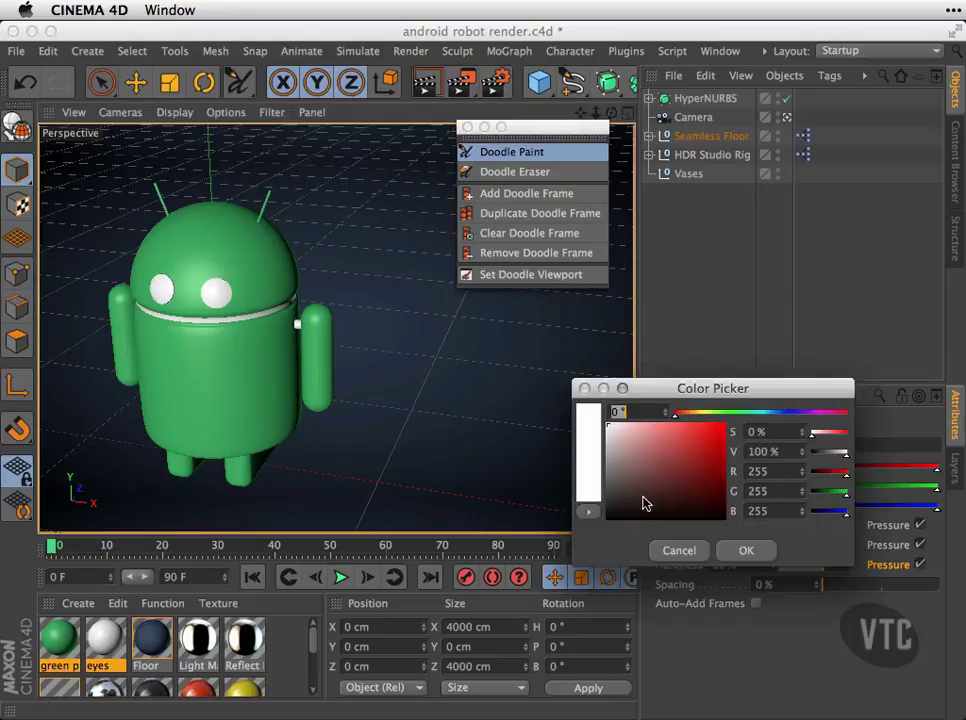
drag(714, 410, 730, 427)
click(749, 551)
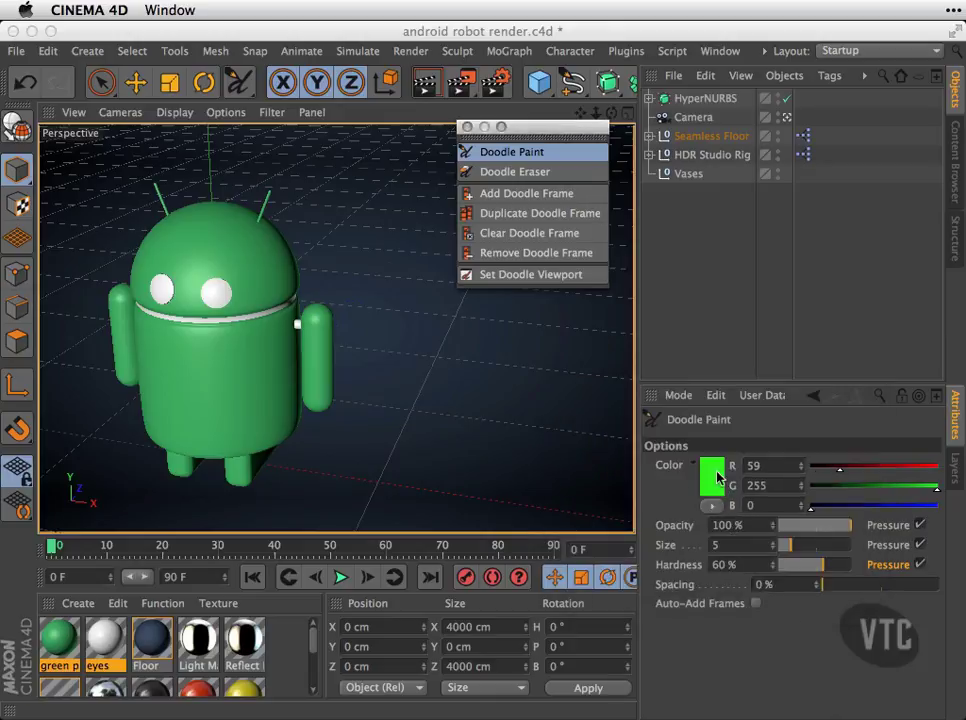
Step: Paint a green arrow pointing at the robot's arm and handwrite "FIX ARM" beside it at frame 0
mouse_move(420, 177)
mouse_down()
mouse_move(342, 260)
mouse_move(338, 282)
mouse_move(345, 288)
mouse_move(386, 270)
mouse_up()
drag(526, 131, 717, 143)
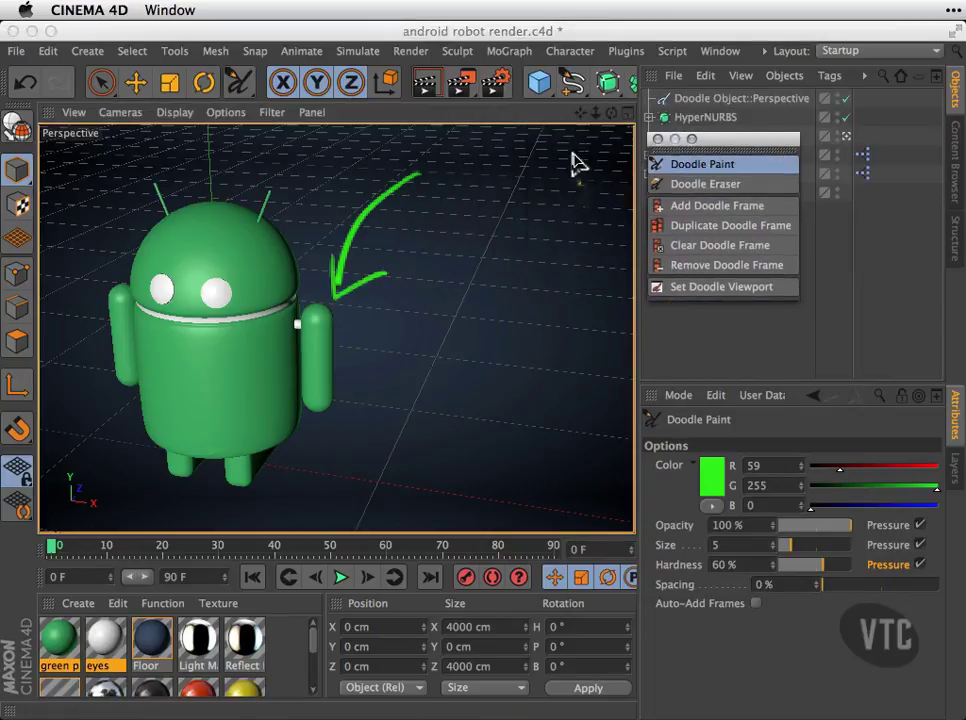
drag(408, 248, 412, 276)
mouse_move(414, 214)
mouse_down()
mouse_move(425, 240)
mouse_move(481, 198)
mouse_move(499, 213)
mouse_move(517, 172)
mouse_move(543, 172)
mouse_move(530, 216)
mouse_move(548, 178)
mouse_up()
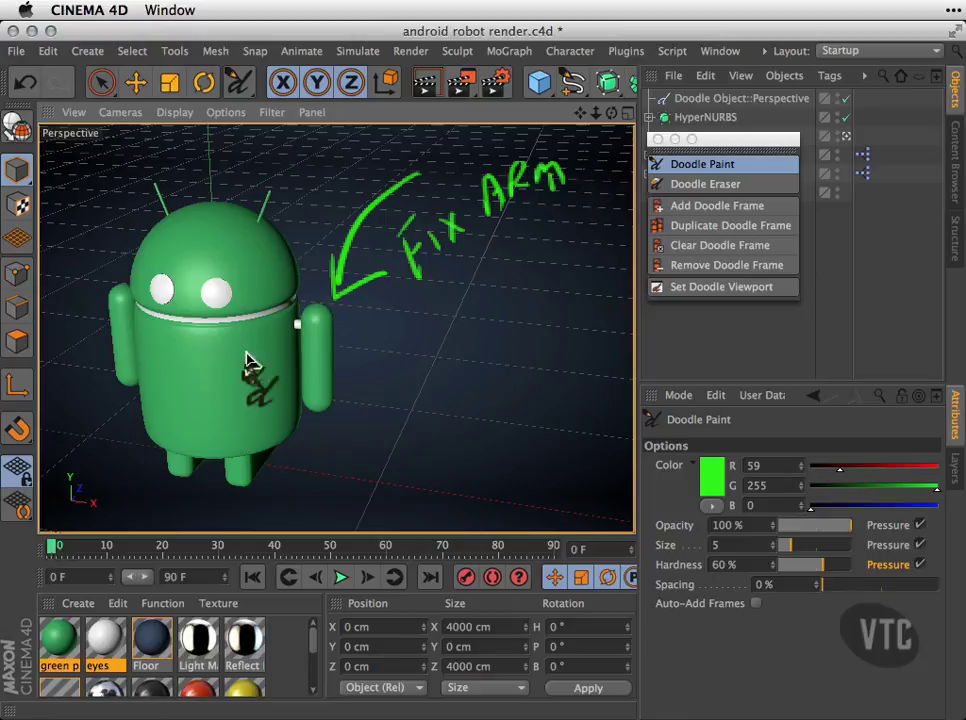
Step: Give the Doodle Object at frame 0 the description "fix the arm, man!"
drag(727, 148, 530, 297)
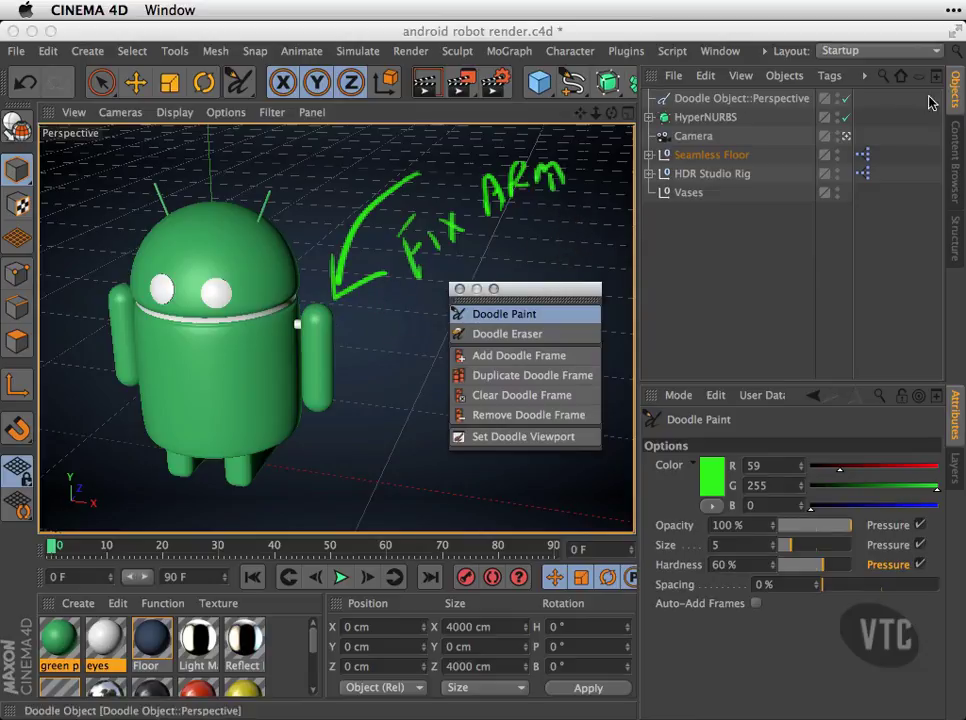
click(740, 99)
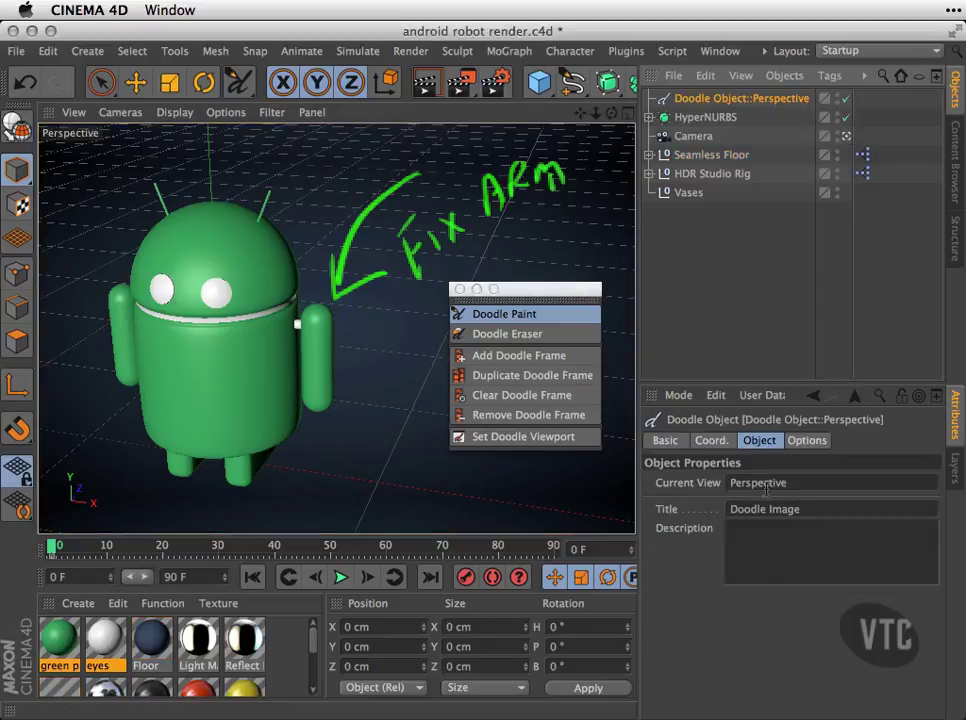
click(747, 531)
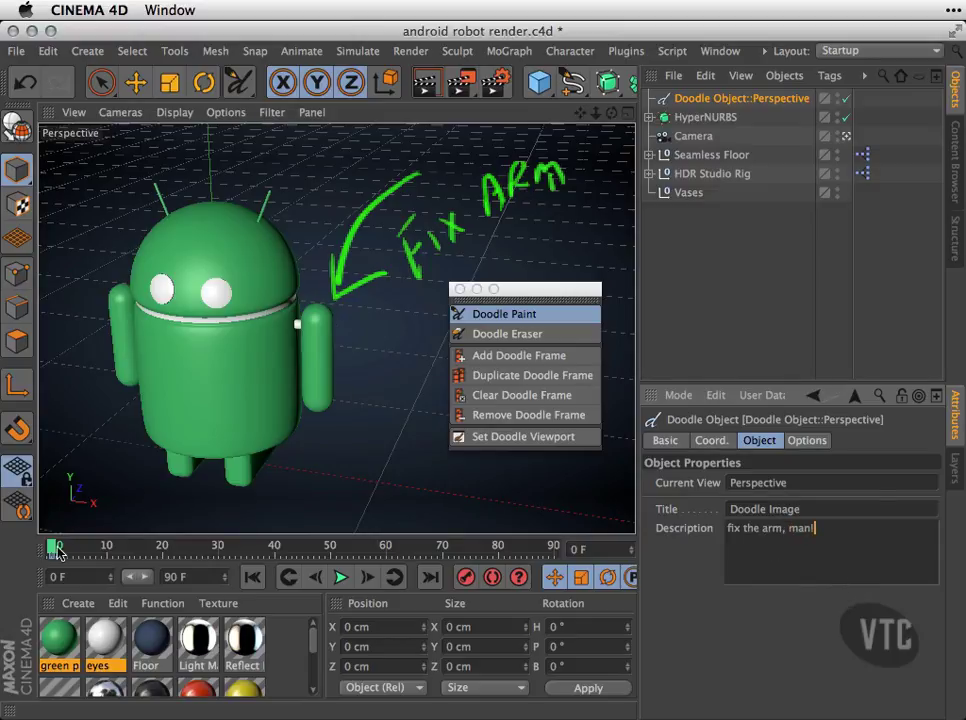
Step: Try to paint an arrow pointing at the robot's feet at frame 10 without adding a doodle frame
mouse_move(57, 553)
mouse_down()
mouse_move(127, 550)
mouse_move(47, 549)
mouse_up()
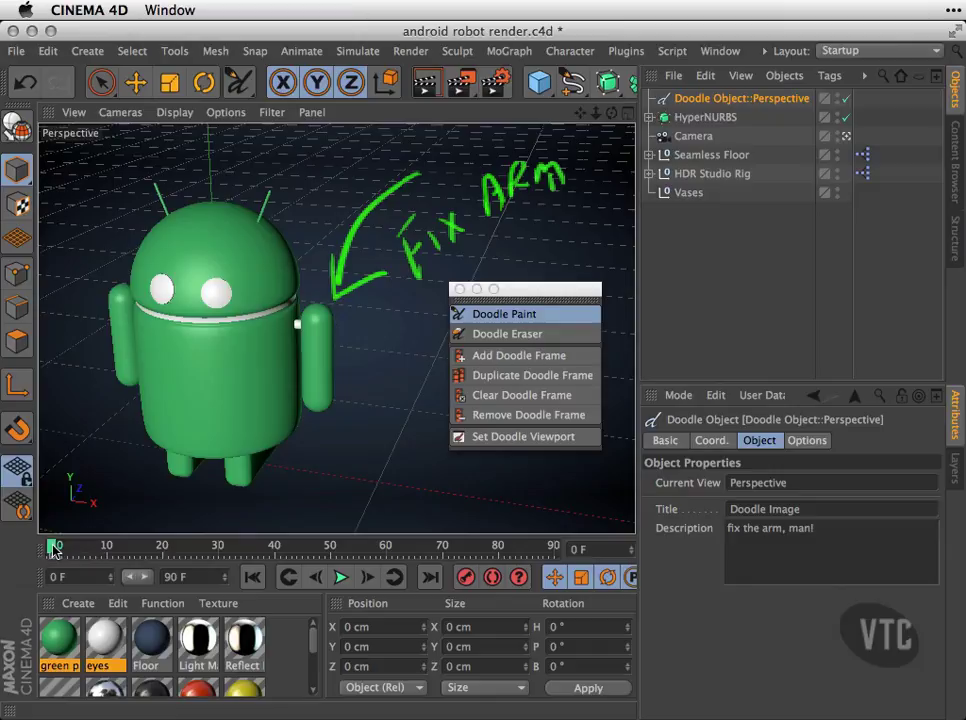
drag(53, 549, 106, 550)
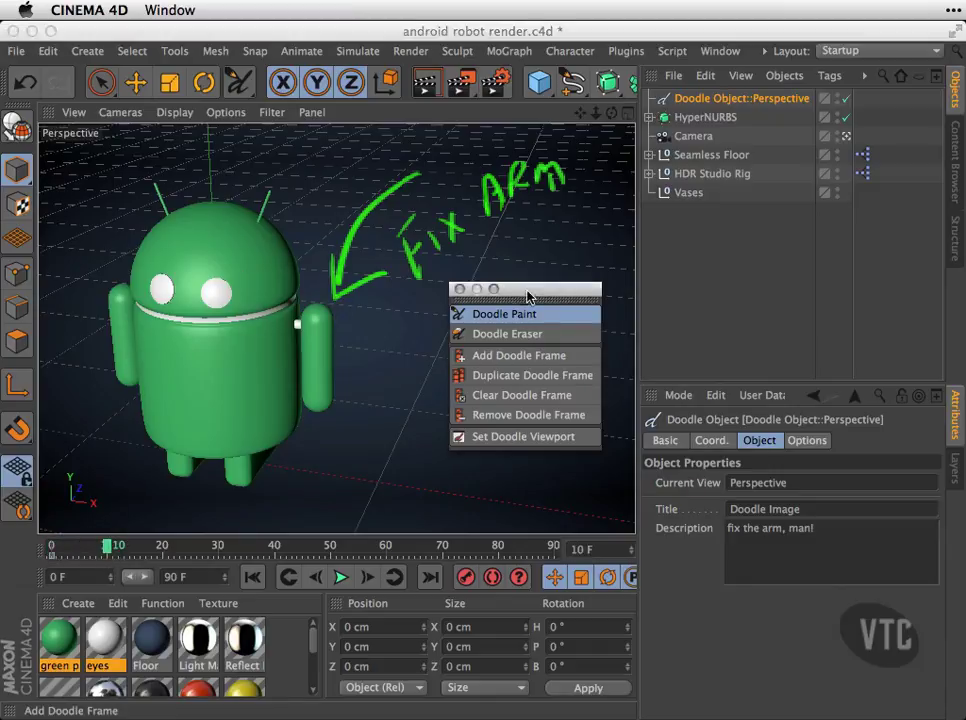
drag(528, 290, 615, 239)
mouse_move(480, 386)
mouse_down()
mouse_move(400, 459)
mouse_move(326, 468)
mouse_move(274, 459)
mouse_move(302, 489)
mouse_move(280, 461)
mouse_move(345, 433)
mouse_up()
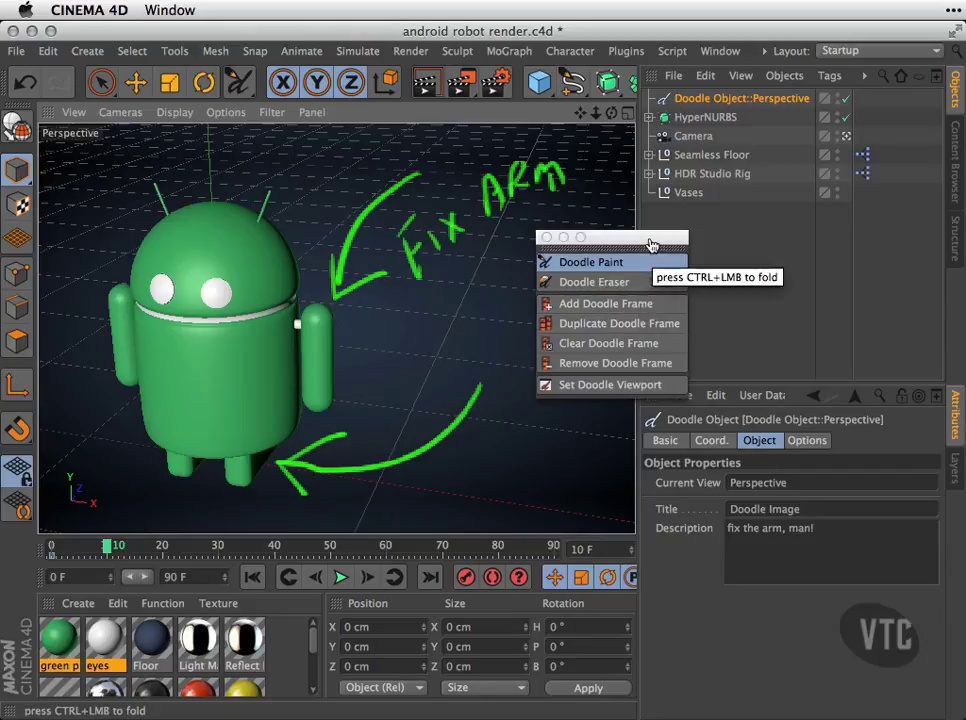
drag(651, 240, 601, 228)
key(shift+f)
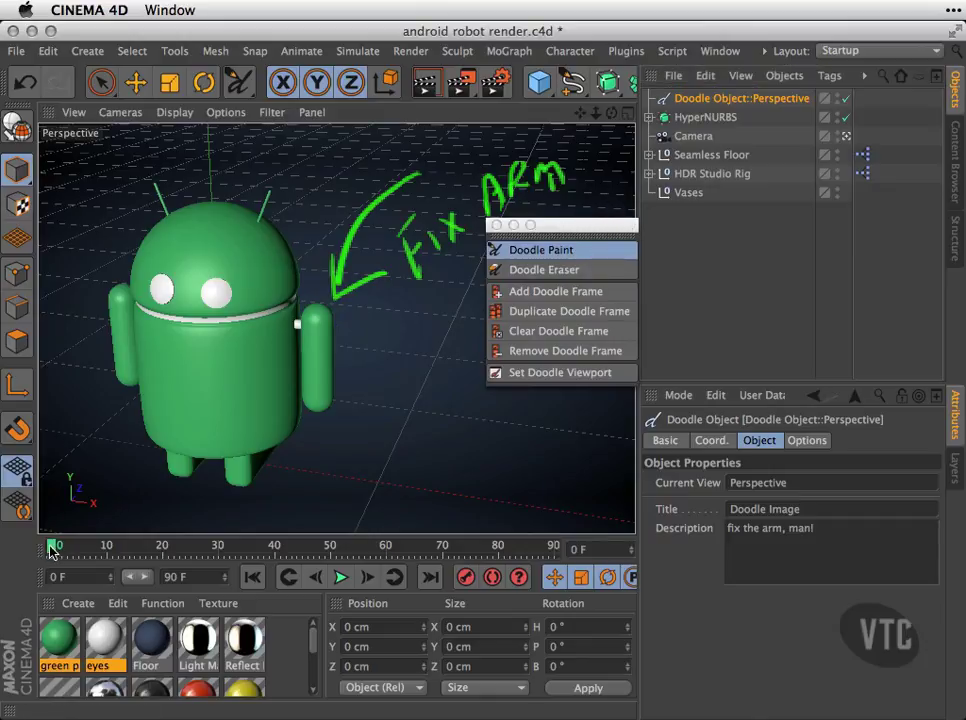
Step: Add a doodle frame at frame 10 with a green arrow to the feet, handwritten "FIX FEET" and the description "feet, man!"
drag(50, 548, 100, 548)
click(568, 293)
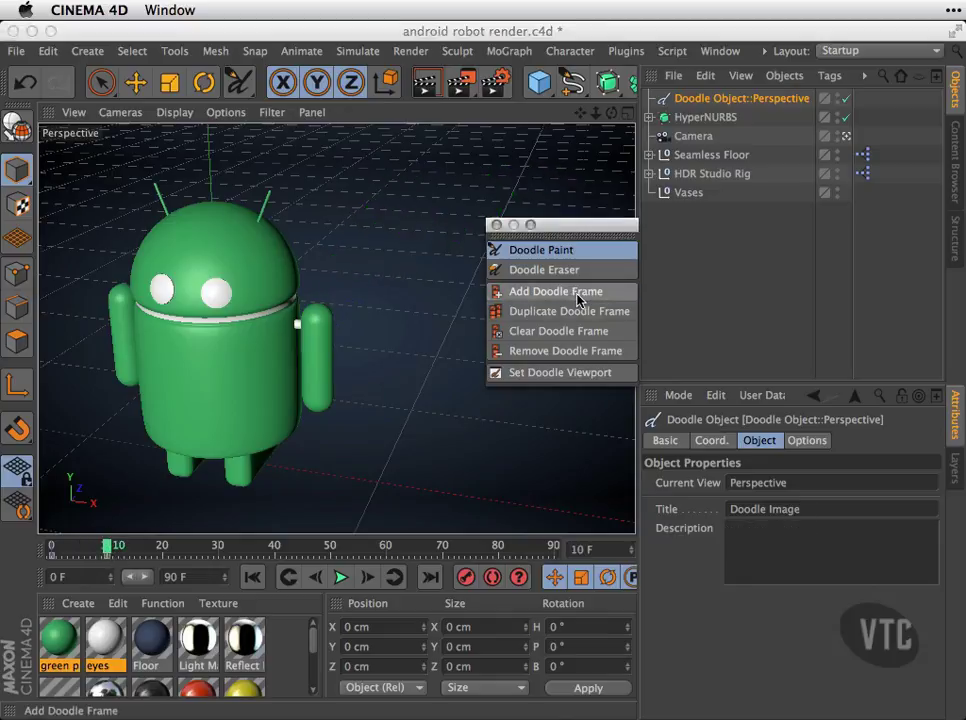
mouse_move(457, 330)
mouse_down()
mouse_move(421, 408)
mouse_move(326, 463)
mouse_move(293, 467)
mouse_move(334, 492)
mouse_up()
mouse_move(410, 460)
mouse_down()
mouse_move(418, 478)
mouse_move(410, 480)
mouse_move(440, 448)
mouse_move(515, 470)
mouse_move(511, 457)
mouse_move(554, 442)
mouse_move(571, 410)
mouse_move(590, 445)
mouse_up()
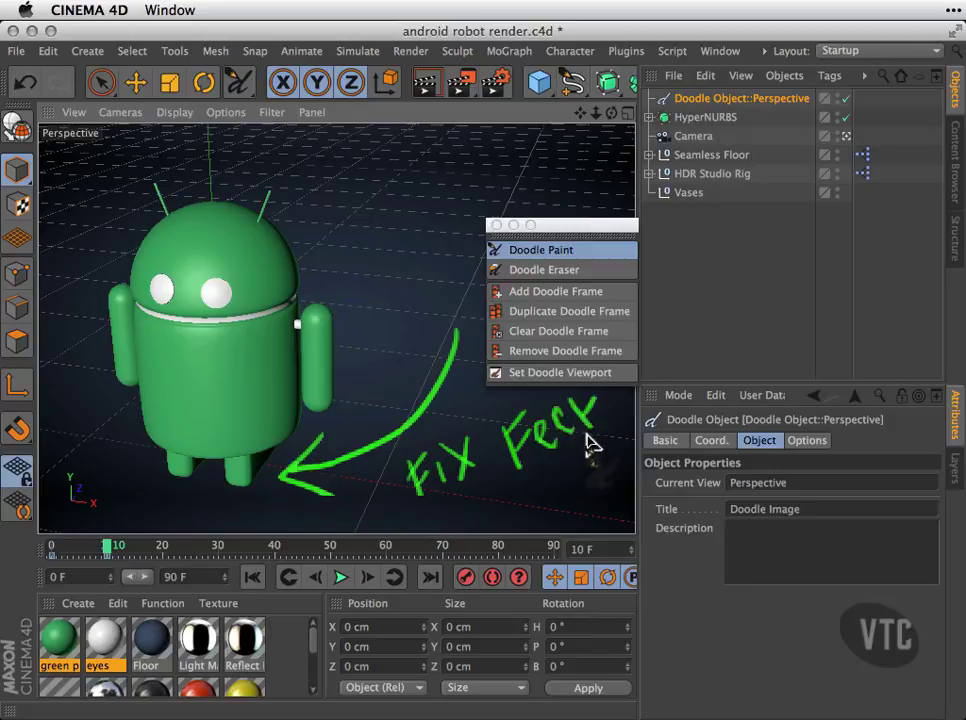
click(729, 527)
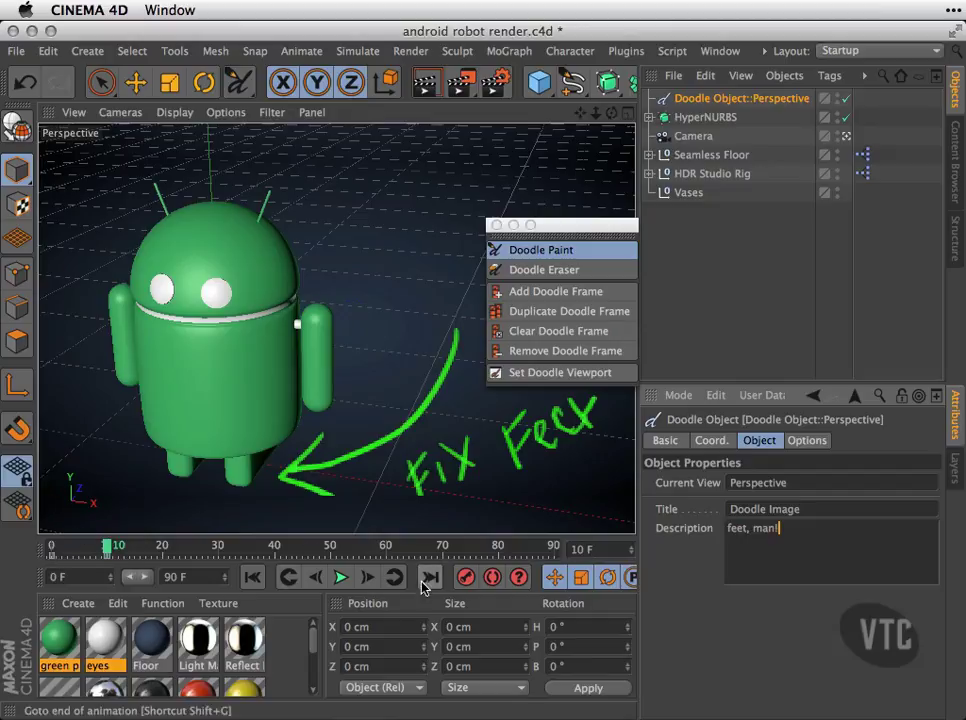
Step: Switch back and forth between the doodle keyframes at frames 0 and 10 to compare their notes
click(289, 580)
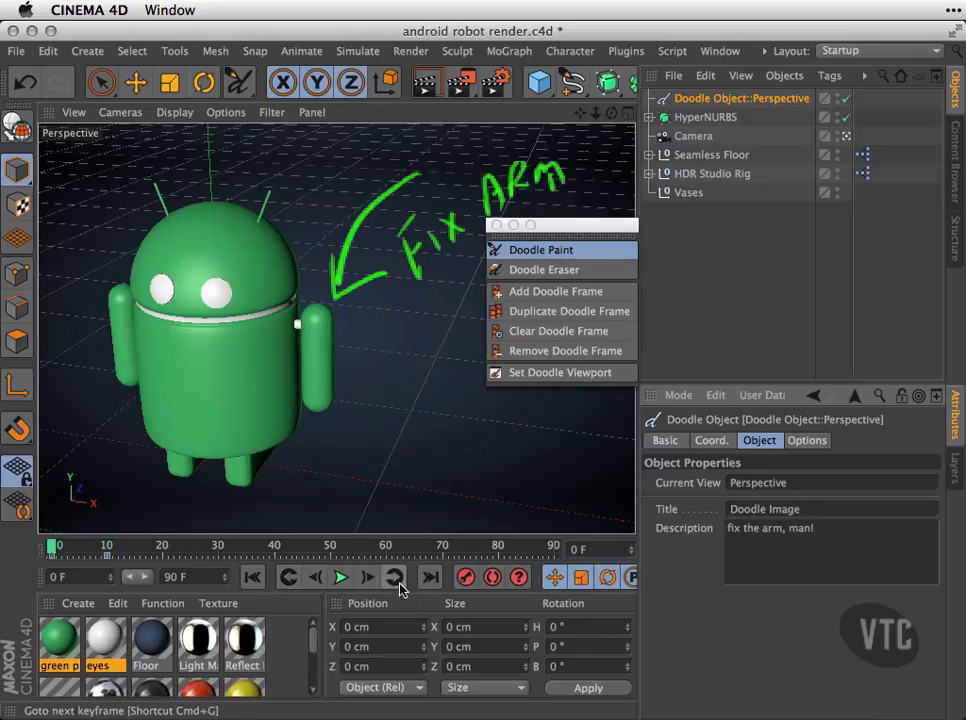
click(396, 584)
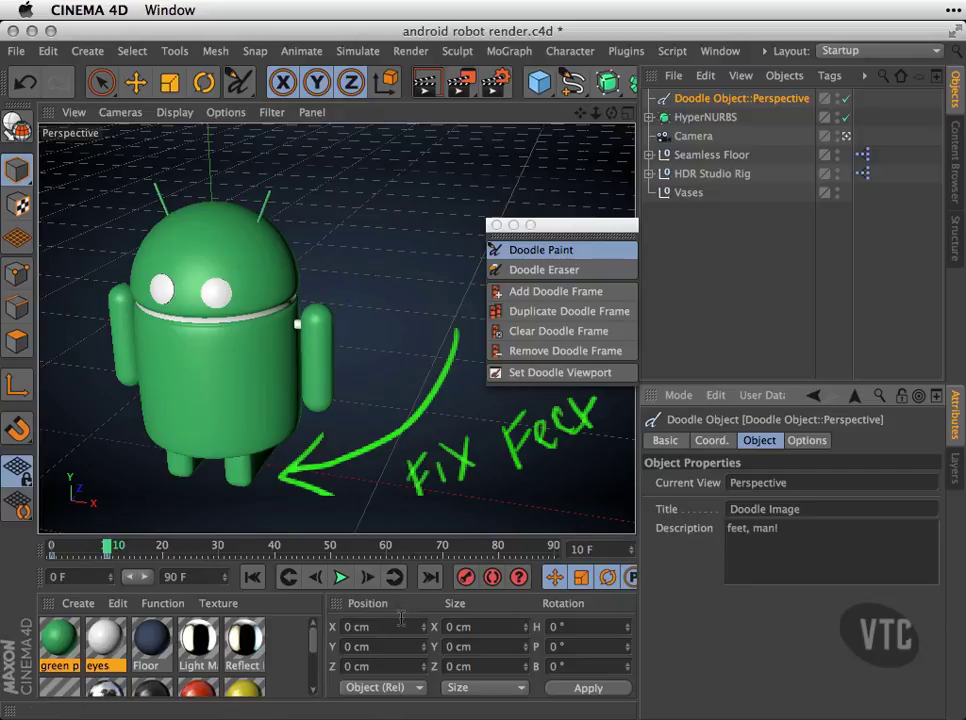
click(315, 577)
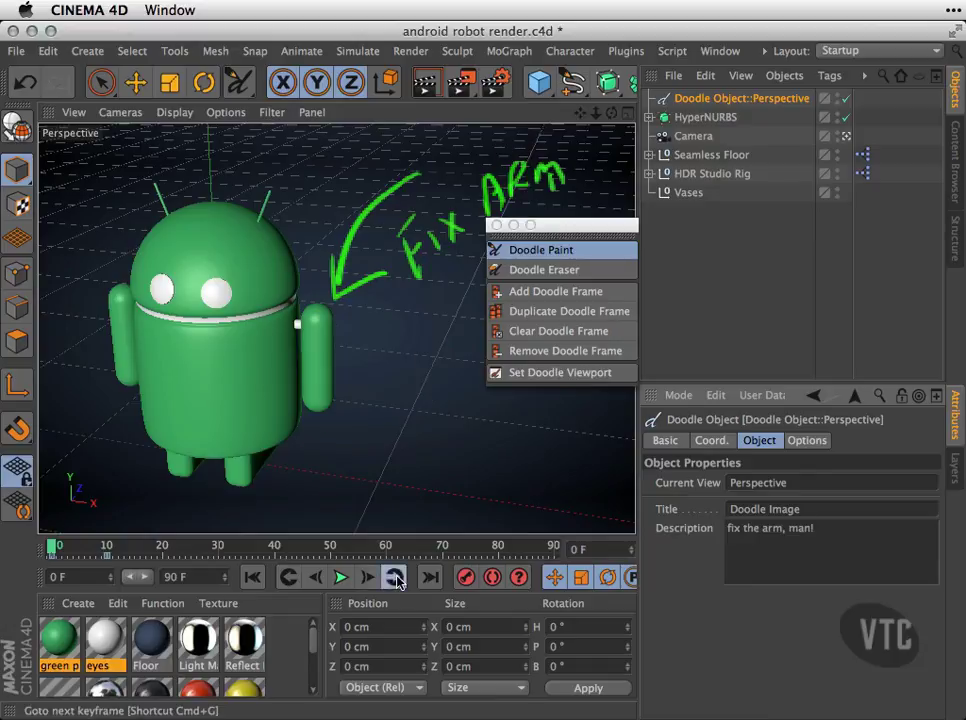
click(289, 578)
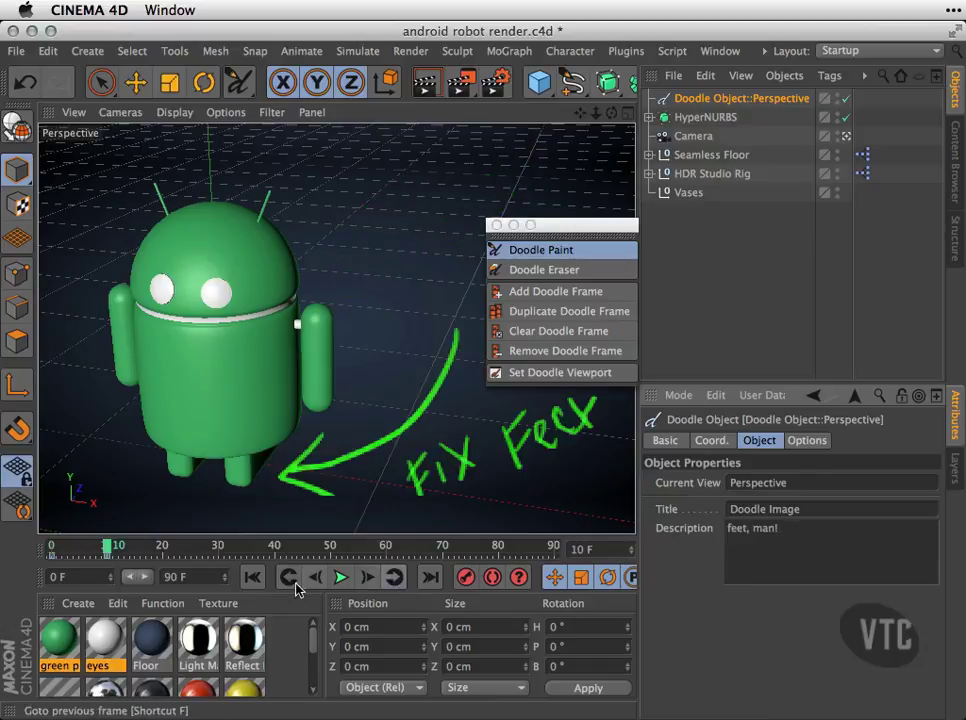
click(289, 578)
click(394, 577)
click(289, 578)
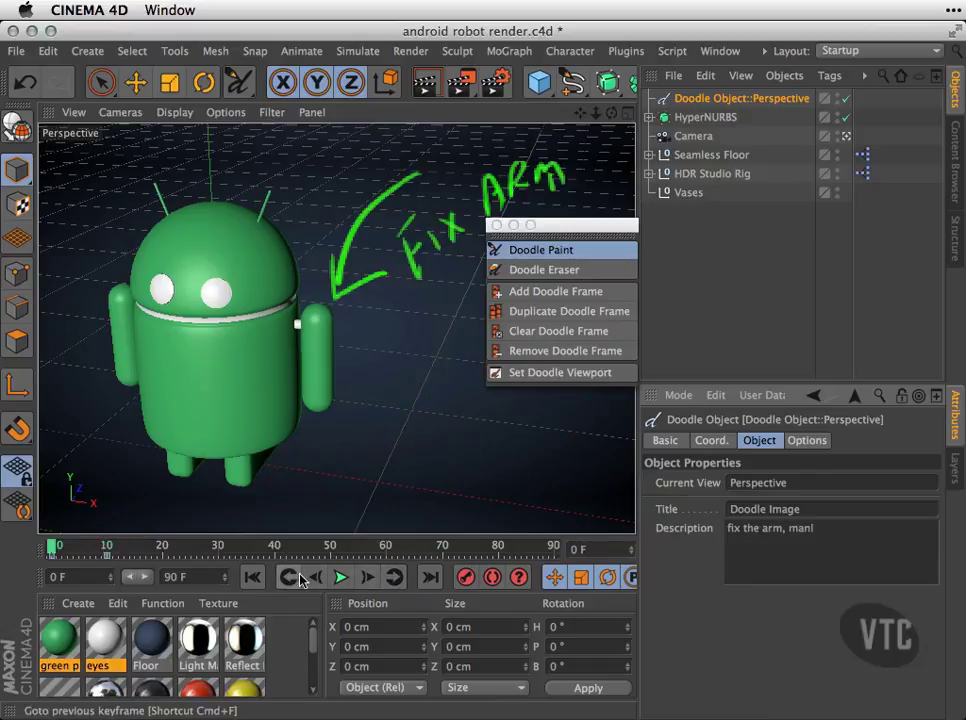
Step: Set the Doodle Eraser size to 30 and erase the arrow and "FIX ARM" note at frame 0
drag(565, 228, 568, 312)
click(545, 355)
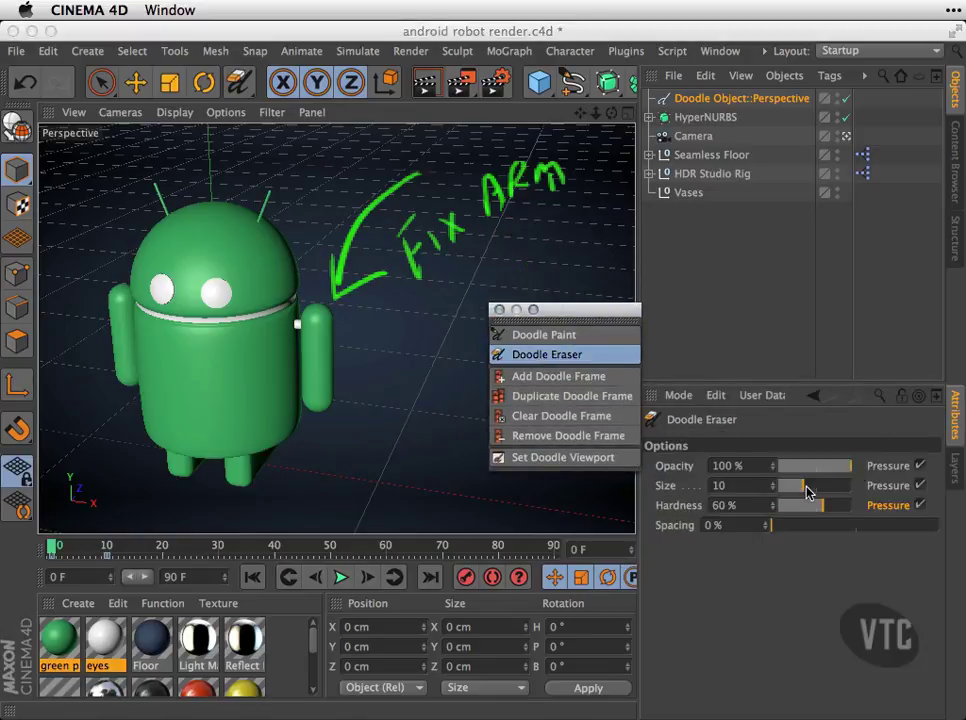
drag(808, 492, 840, 494)
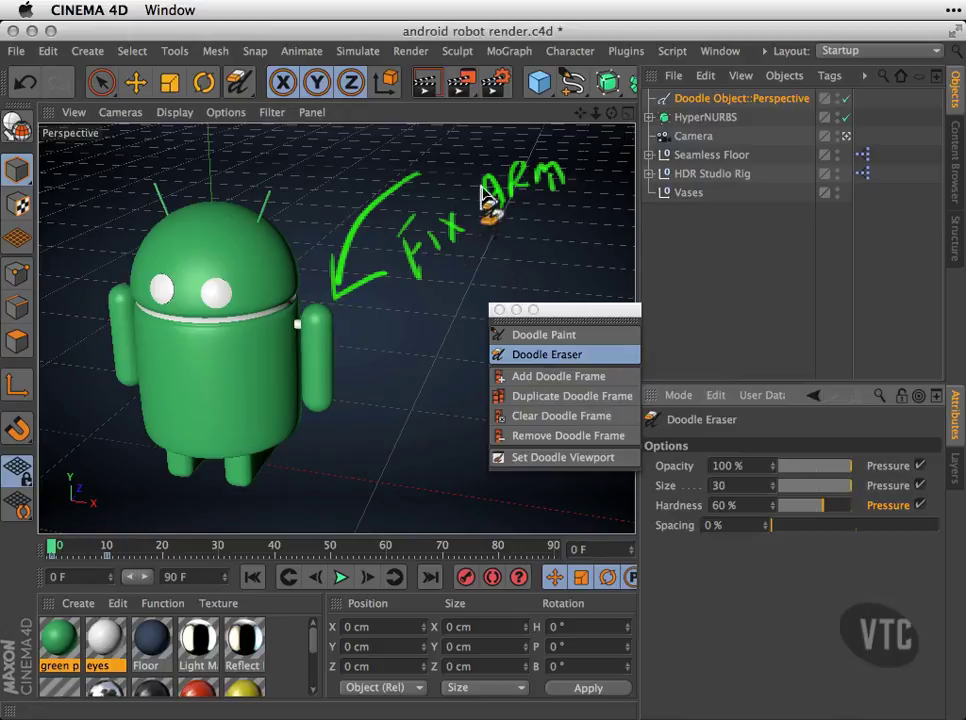
mouse_move(492, 205)
mouse_down()
mouse_move(500, 165)
mouse_move(532, 166)
mouse_move(548, 200)
mouse_up()
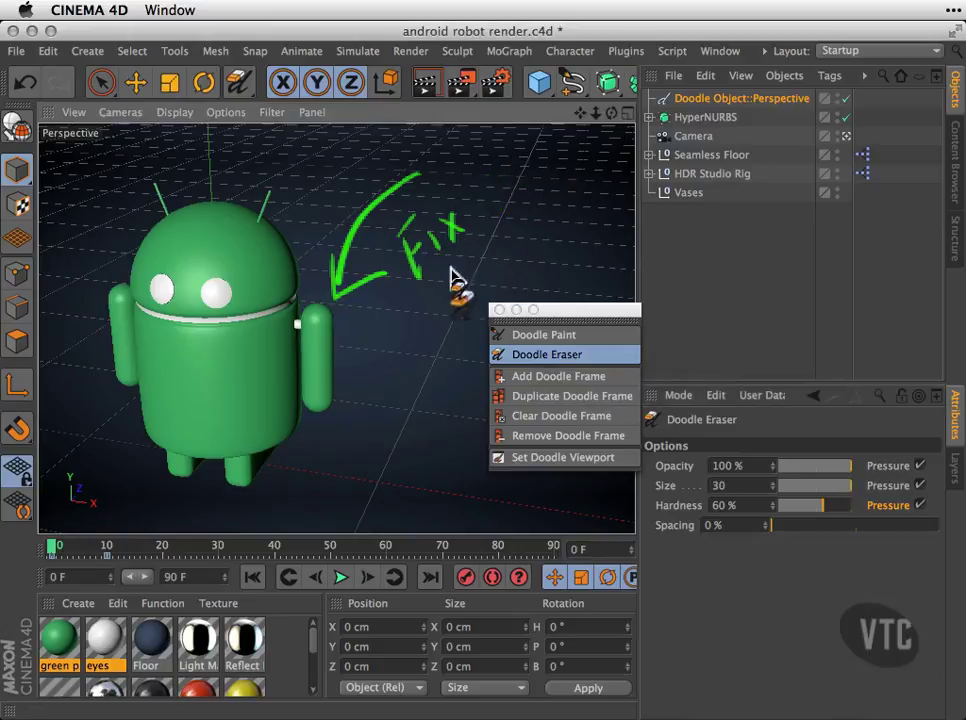
mouse_move(315, 313)
mouse_down()
mouse_move(410, 163)
mouse_move(392, 304)
mouse_move(438, 274)
mouse_move(323, 315)
mouse_up()
Step: Paint a new green arrow pointing at the robot's arm at frame 0 with Doodle Paint
click(546, 336)
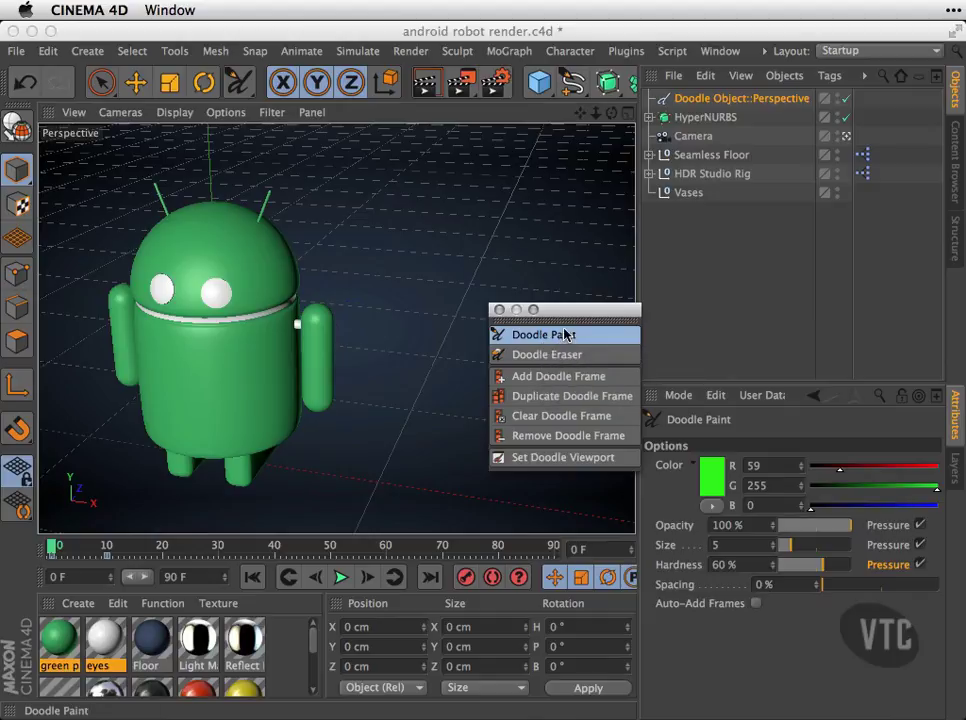
drag(571, 321, 567, 330)
mouse_move(445, 162)
mouse_down()
mouse_move(355, 265)
mouse_move(449, 226)
mouse_up()
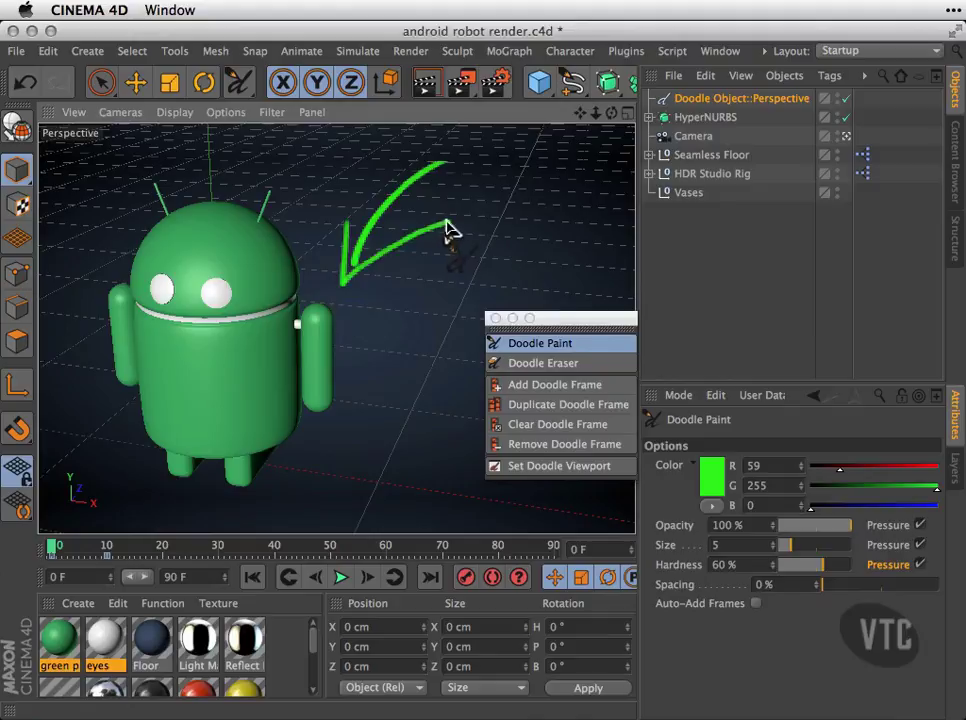
Step: Set the Doodle Object's image size to 800 by 800 in its options
click(759, 101)
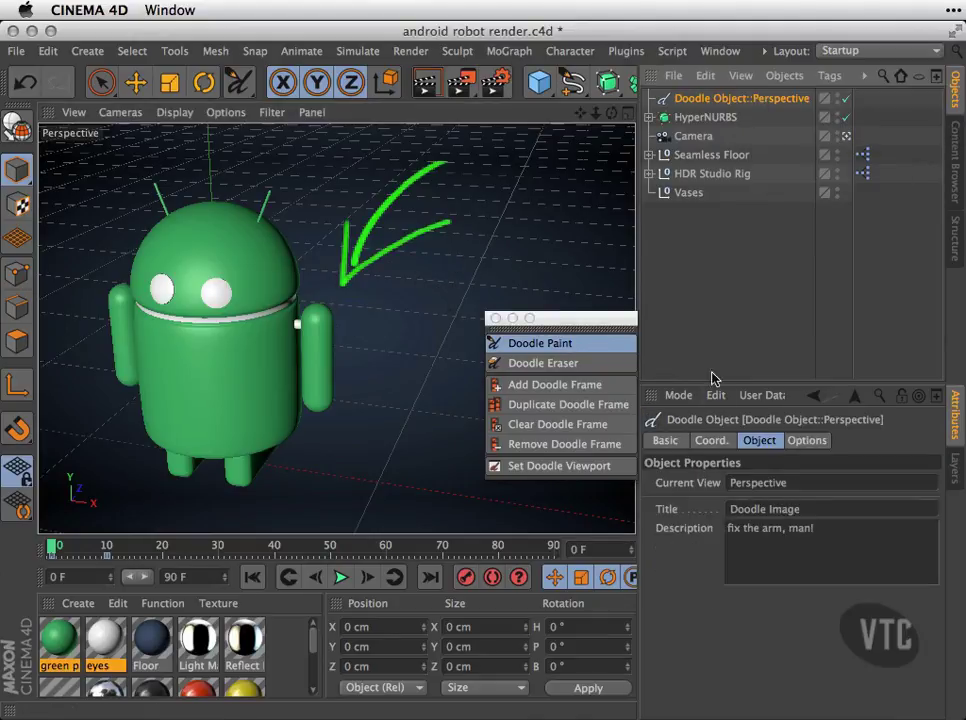
click(813, 442)
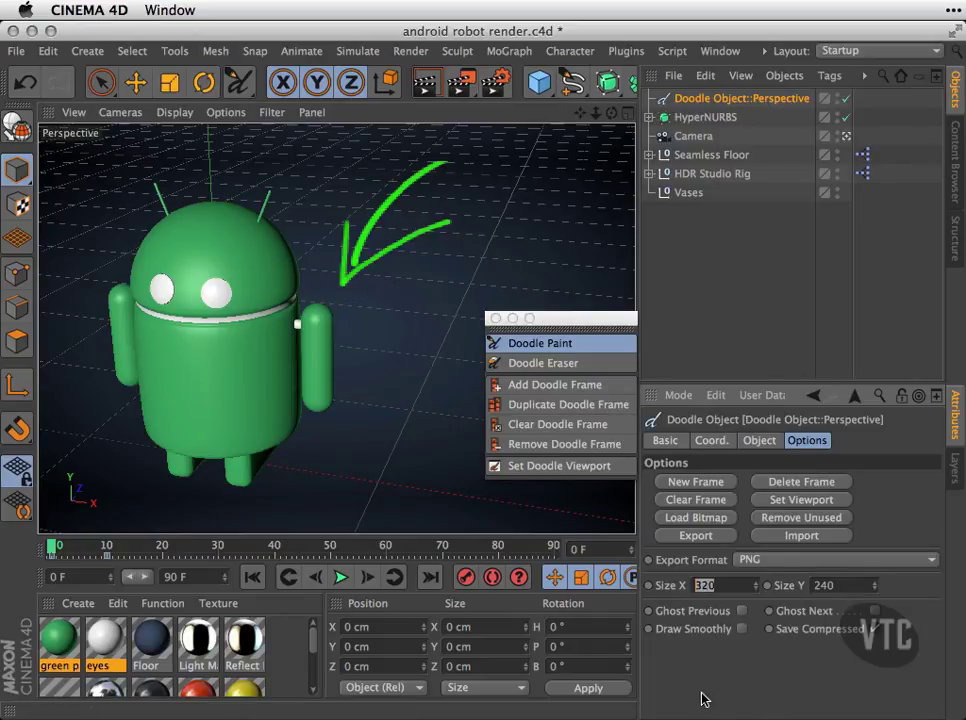
key(Tab)
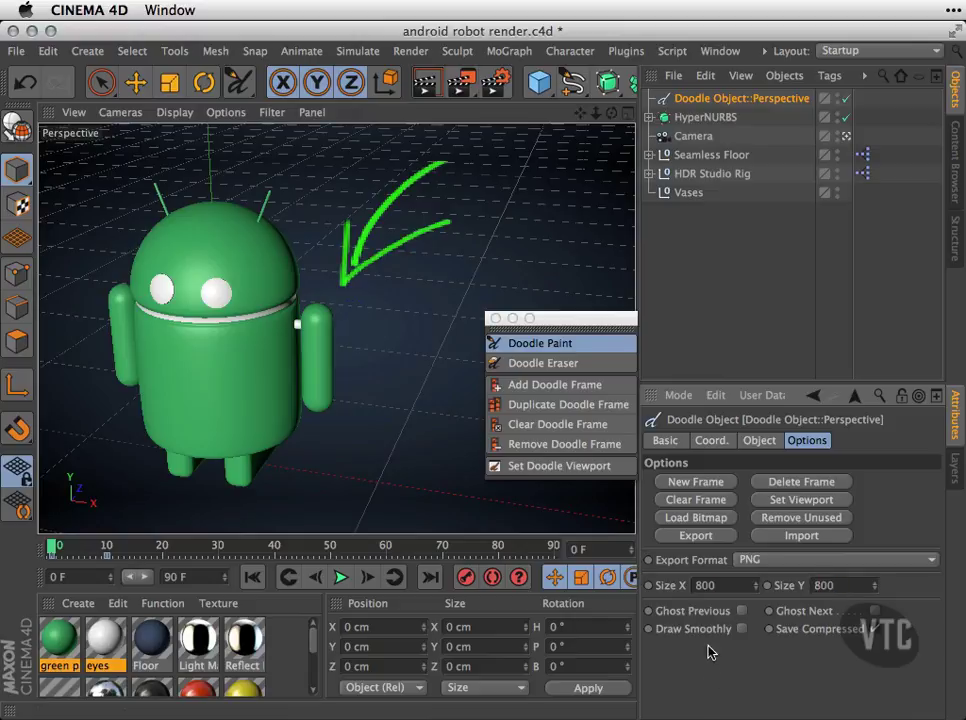
Step: Paint two thin green arrows and some freehand scribbles around the robot at frame 0 with Doodle Paint
text(800)
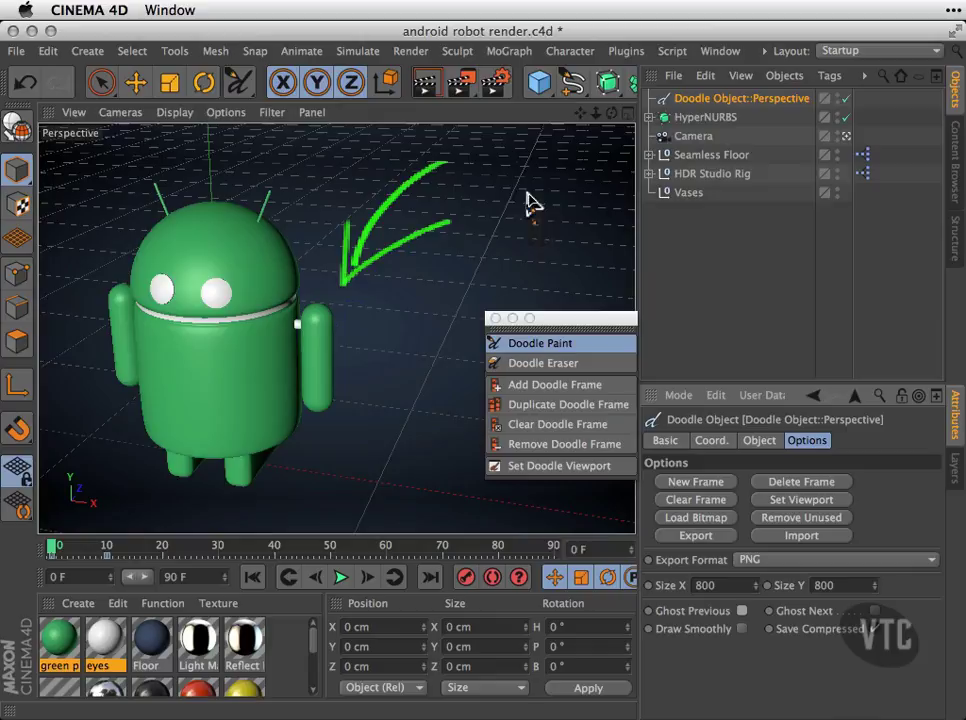
mouse_move(535, 186)
mouse_down()
mouse_move(440, 300)
mouse_move(377, 317)
mouse_move(436, 334)
mouse_up()
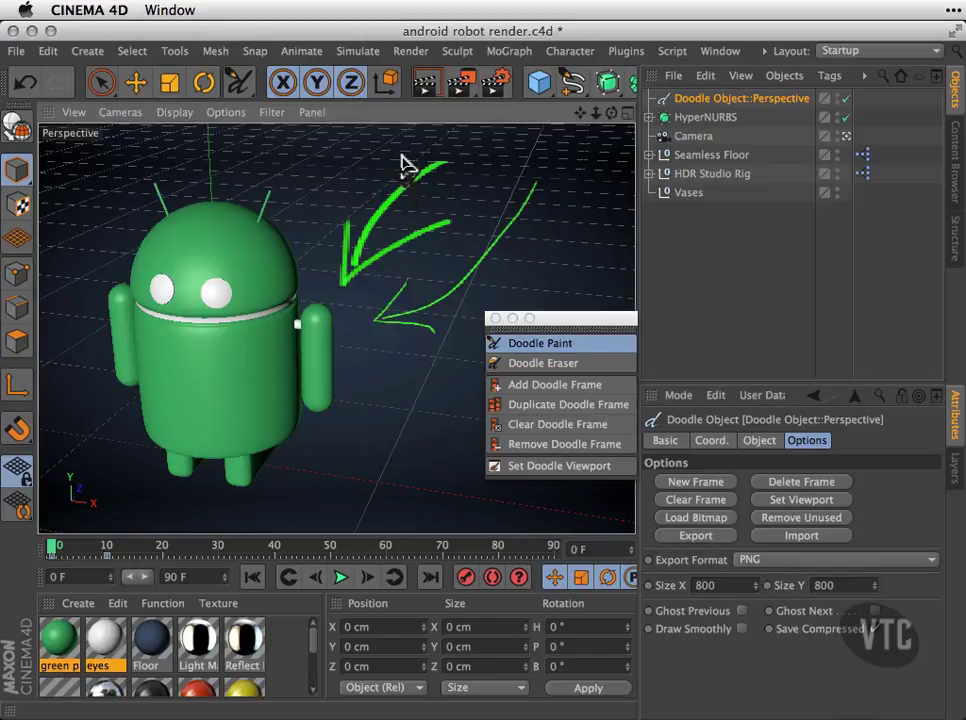
mouse_move(358, 160)
mouse_down()
mouse_move(308, 196)
mouse_move(348, 200)
mouse_up()
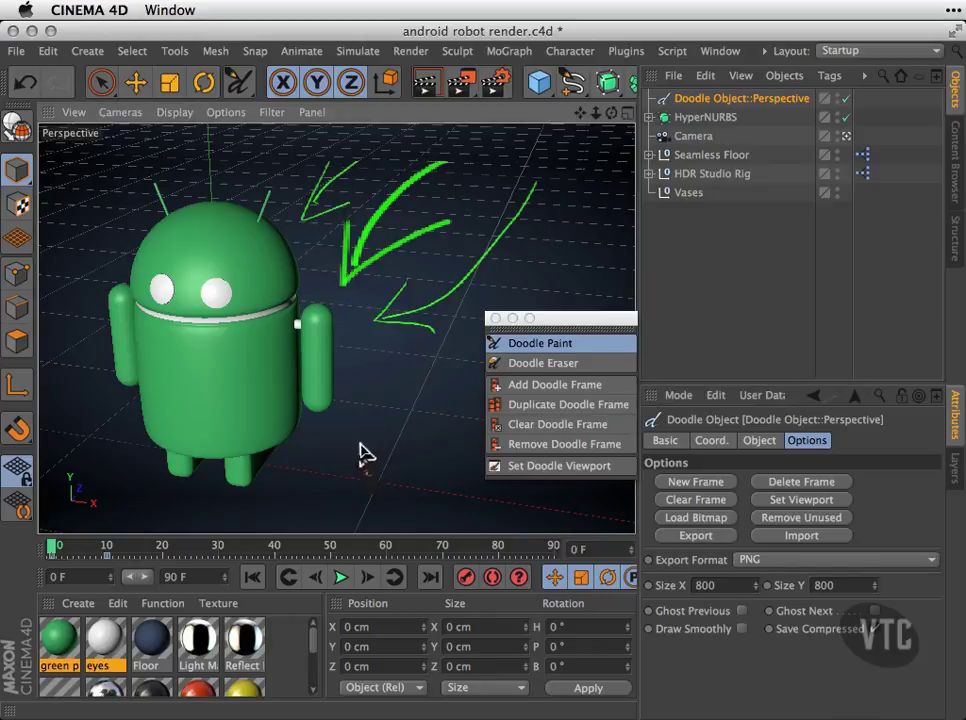
mouse_move(322, 430)
mouse_down()
mouse_move(340, 480)
mouse_move(352, 456)
mouse_move(405, 432)
mouse_up()
mouse_move(425, 384)
mouse_down()
mouse_move(446, 352)
mouse_move(512, 256)
mouse_move(625, 180)
mouse_up()
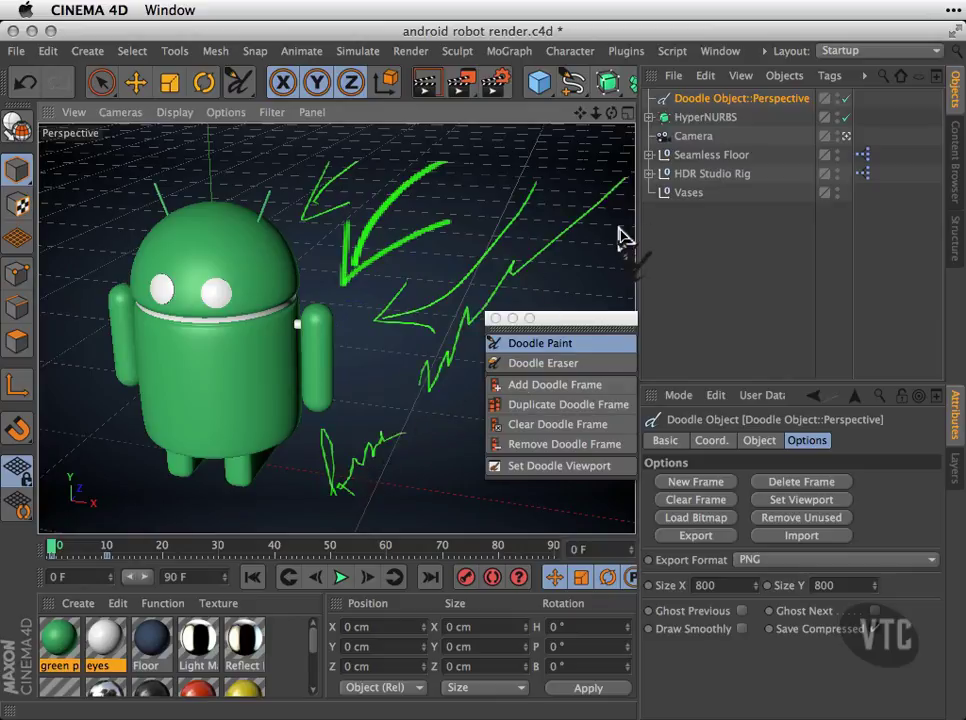
Step: Clear the doodle at frame 0 and remove its doodle frame
click(525, 433)
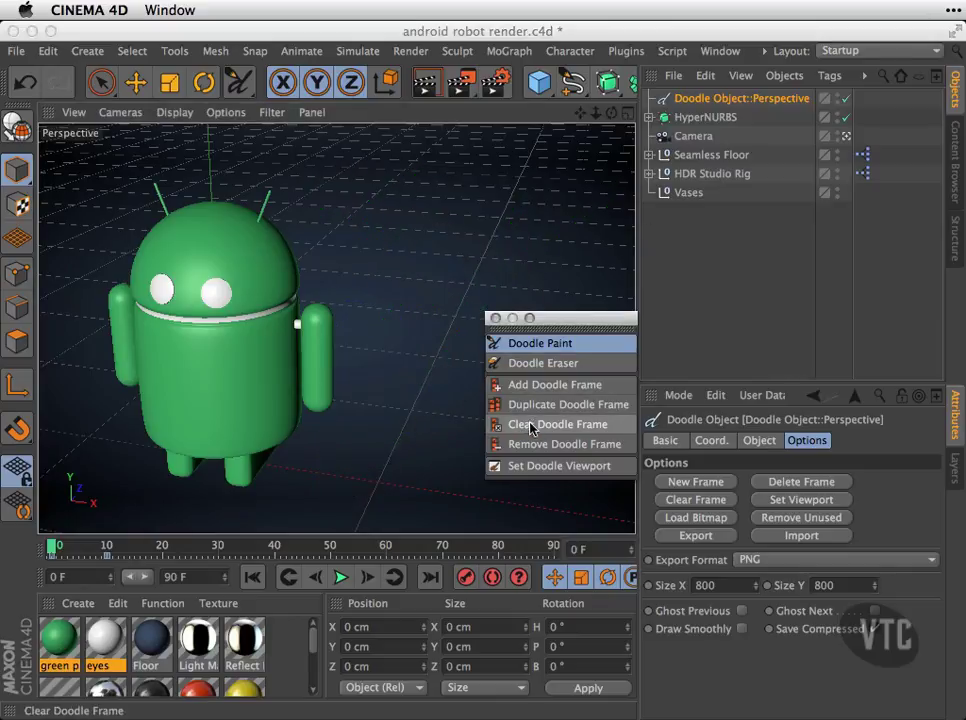
click(612, 443)
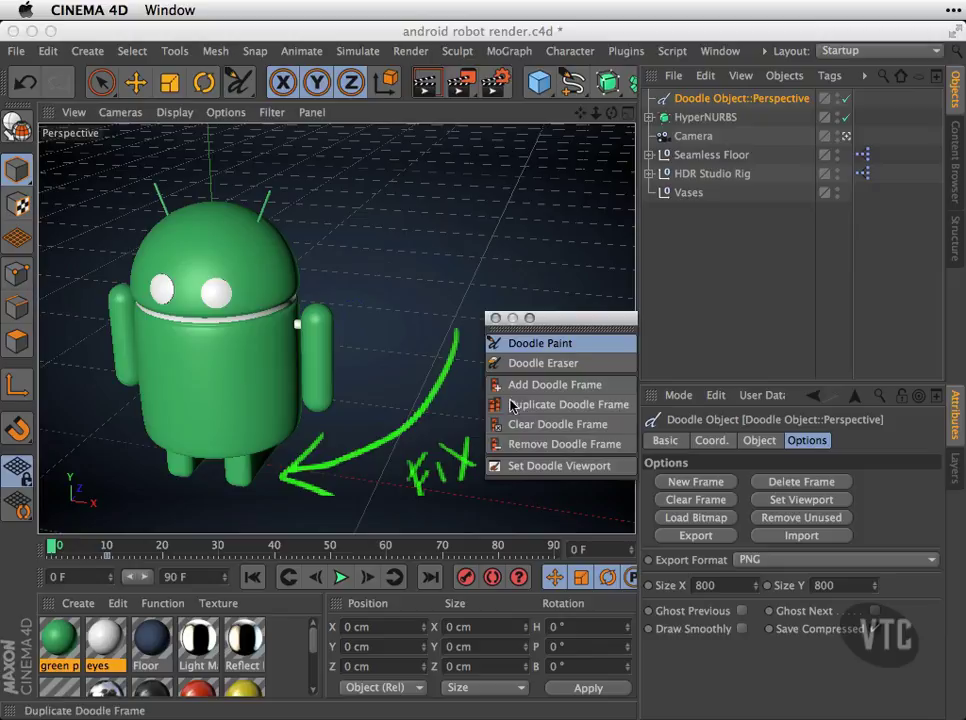
Step: Enable Auto-Add Frames for Doodle Paint and move the floating Doodle palette off the "FIX FEET" note
click(550, 363)
click(581, 345)
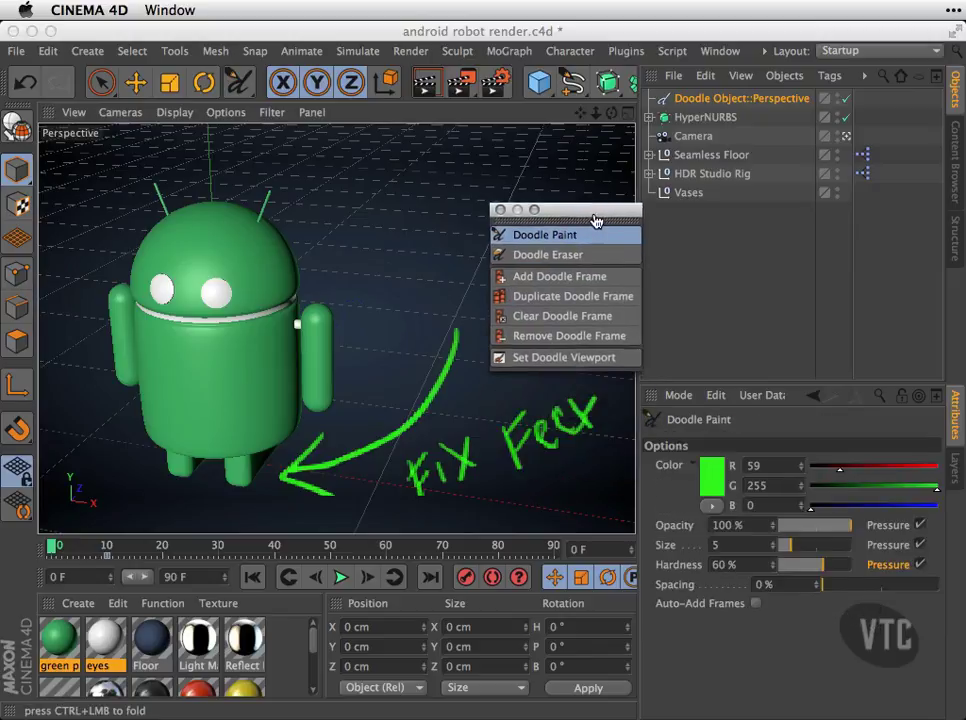
drag(595, 216, 578, 255)
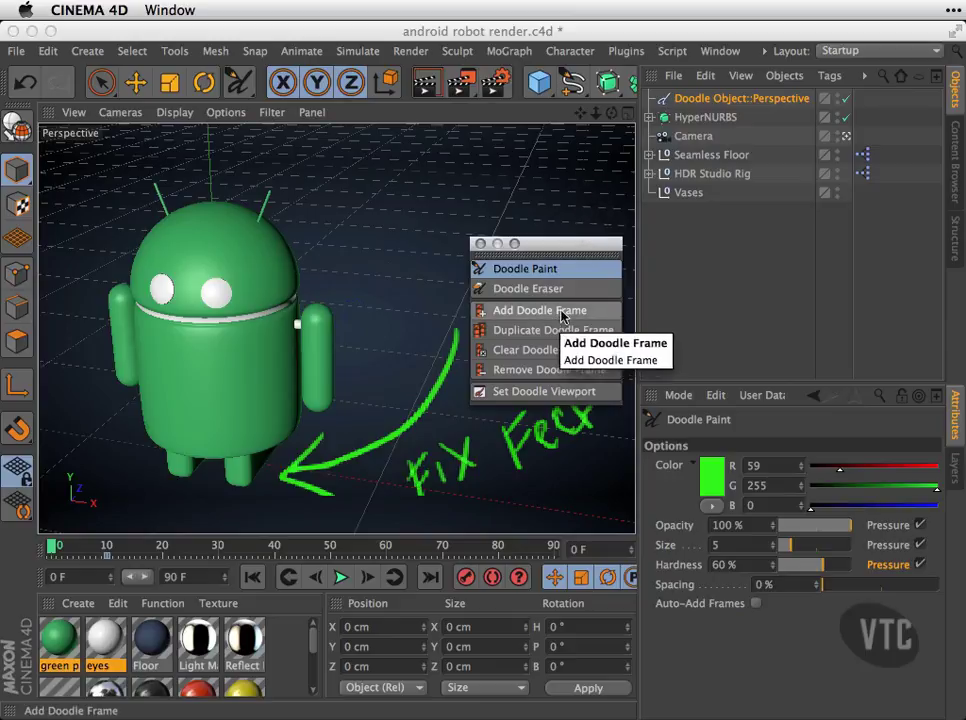
click(756, 604)
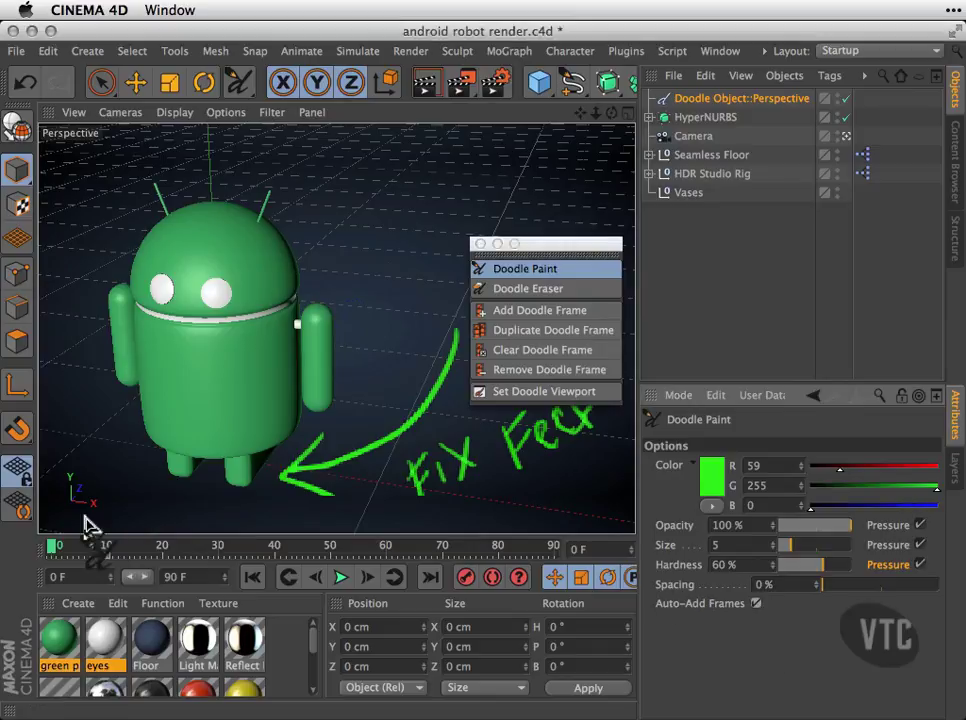
Step: Paint a green arrow toward the robot's head at frame 10 and another on the opposite side of the head at frame 20
drag(48, 545, 90, 546)
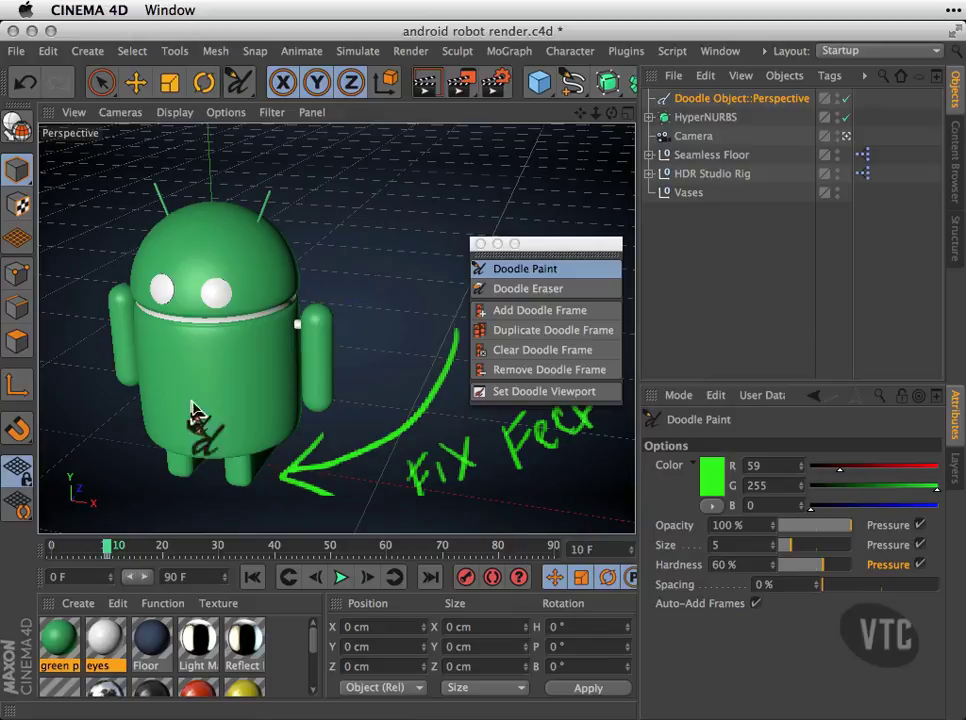
mouse_move(462, 165)
mouse_down()
mouse_move(392, 176)
mouse_move(320, 246)
mouse_move(323, 225)
mouse_move(328, 262)
mouse_move(390, 226)
mouse_up()
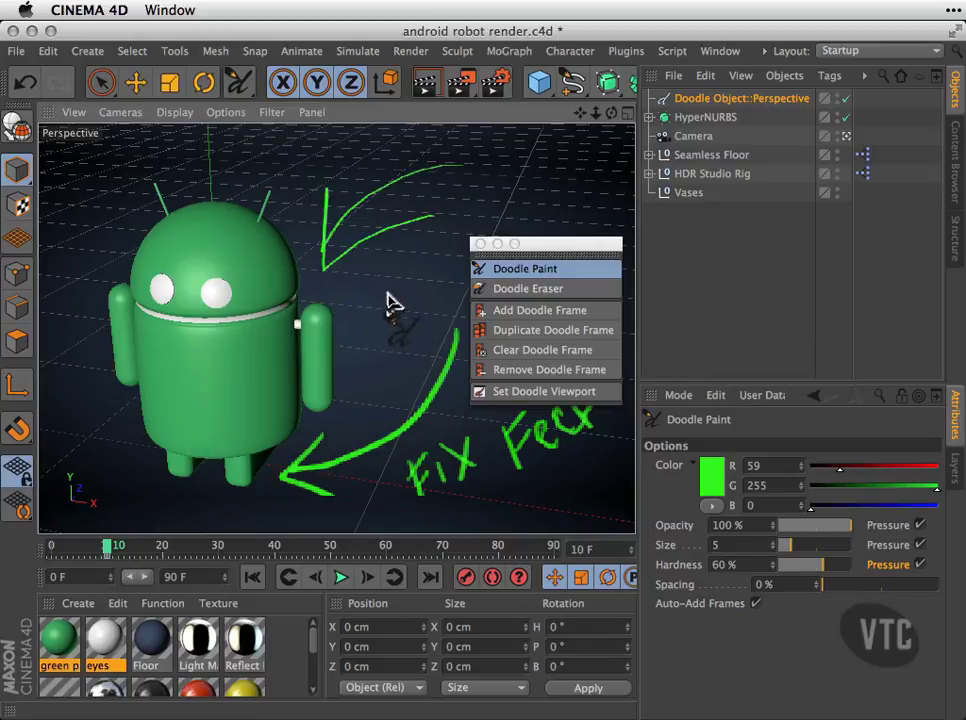
drag(106, 547, 164, 549)
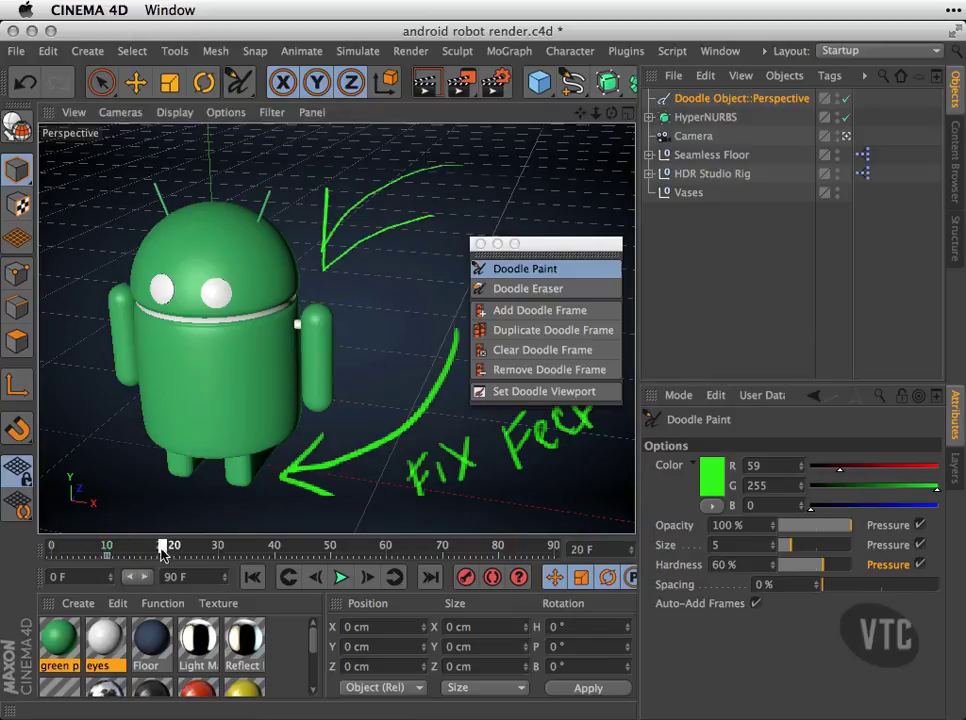
mouse_move(97, 172)
mouse_down()
mouse_move(82, 210)
mouse_move(98, 247)
mouse_move(113, 213)
mouse_up()
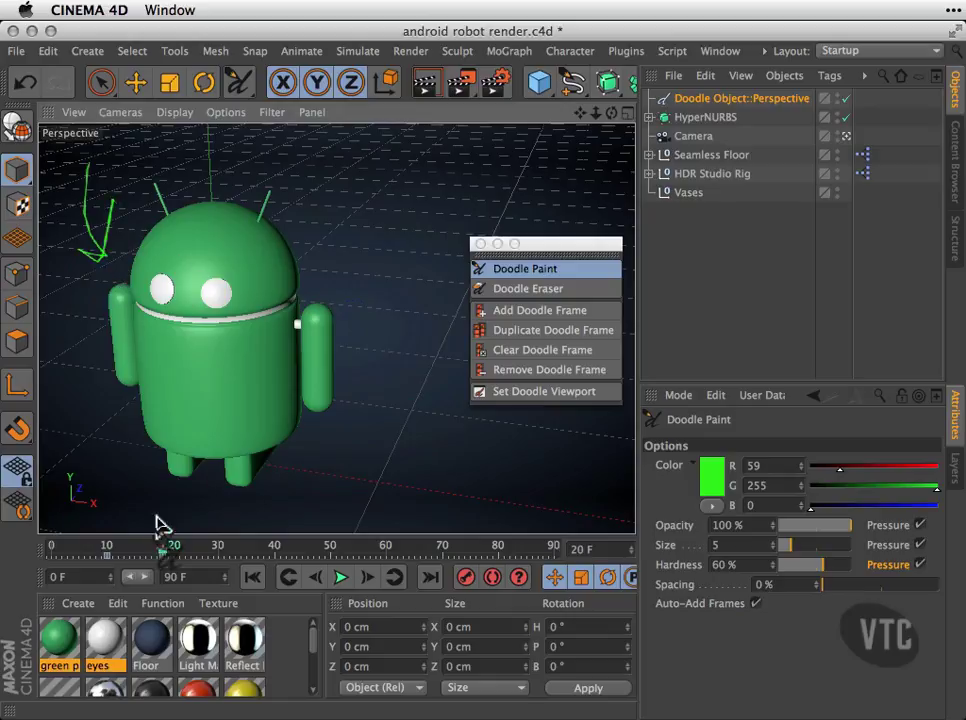
Step: Paint a green arrow pointing toward the robot's arm at frame 30 with Doodle Paint
drag(163, 547, 205, 551)
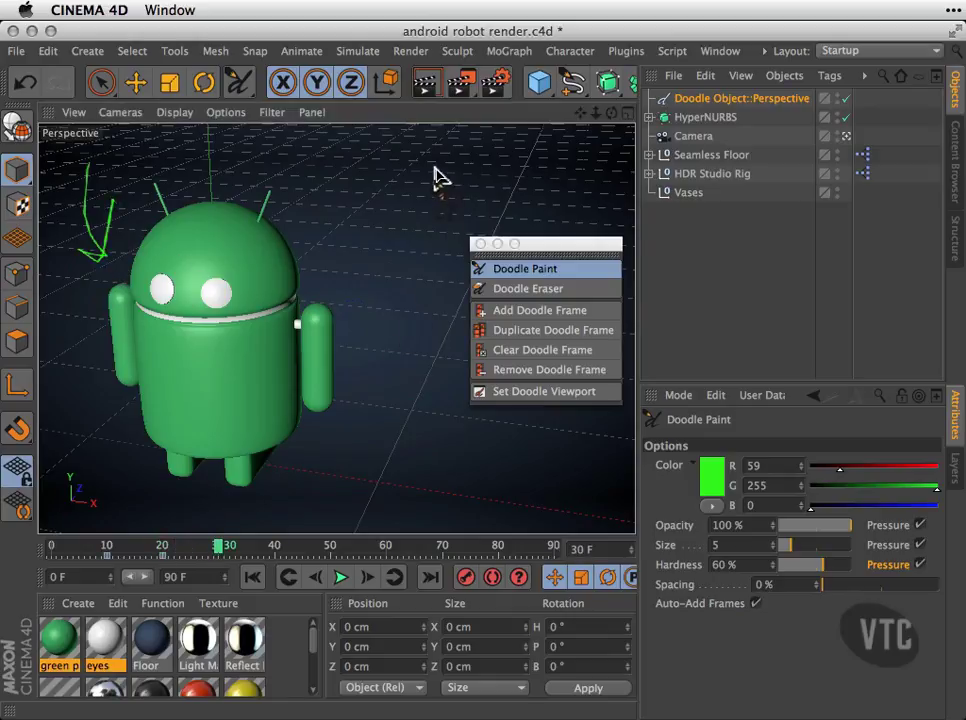
mouse_move(436, 173)
mouse_down()
mouse_move(401, 282)
mouse_move(376, 312)
mouse_up()
drag(376, 312, 444, 300)
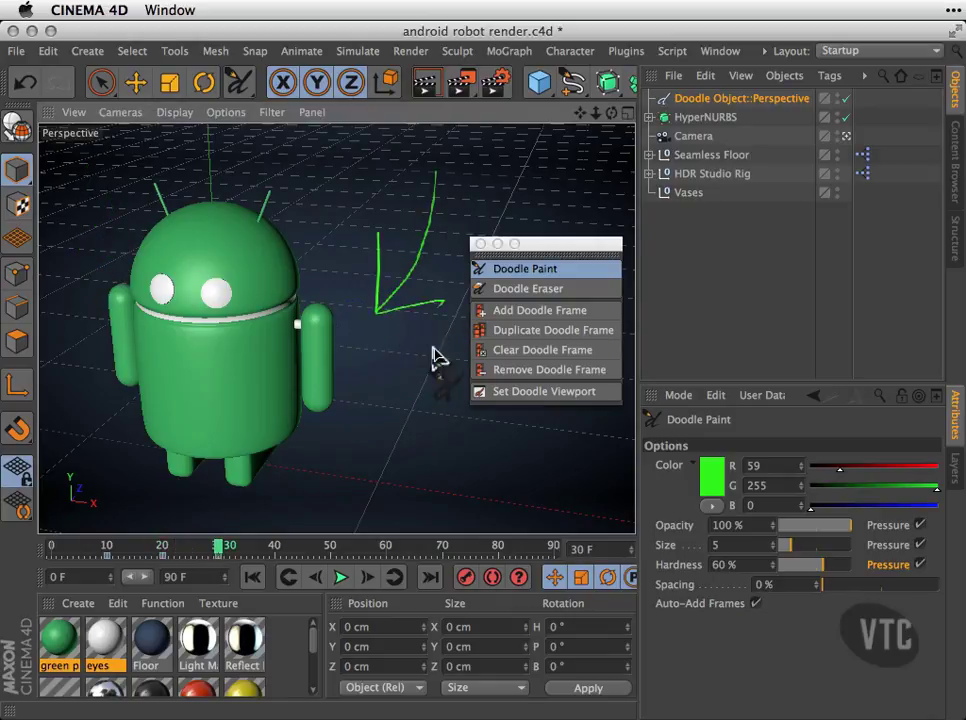
Step: Step back and forth through the doodle keyframes at frames 10, 20 and 30 to compare their drawings
click(290, 579)
click(292, 580)
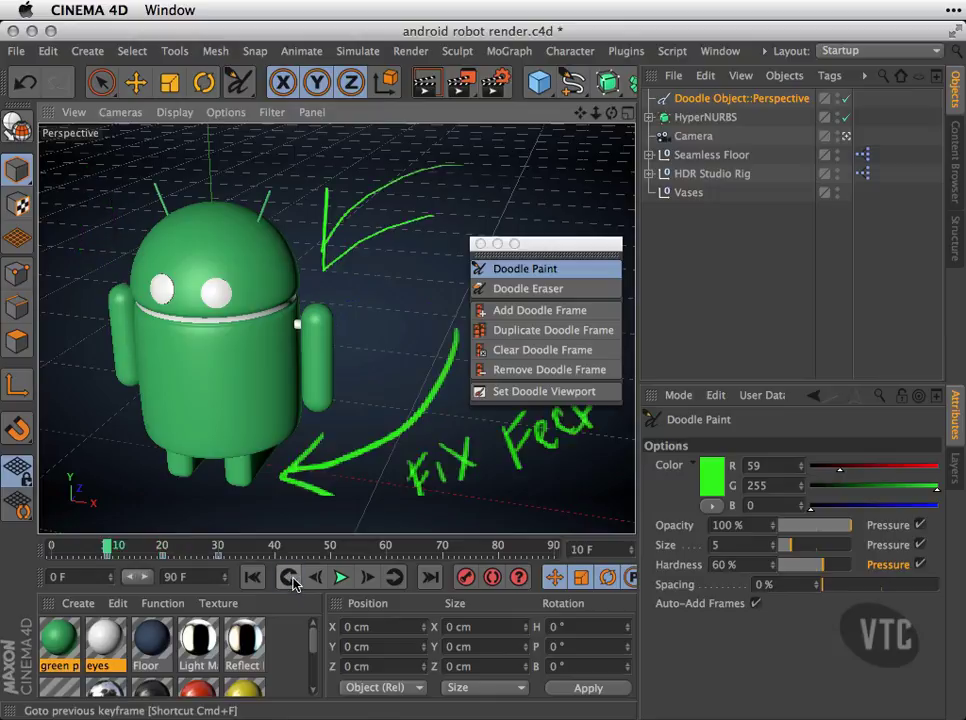
click(393, 580)
click(396, 579)
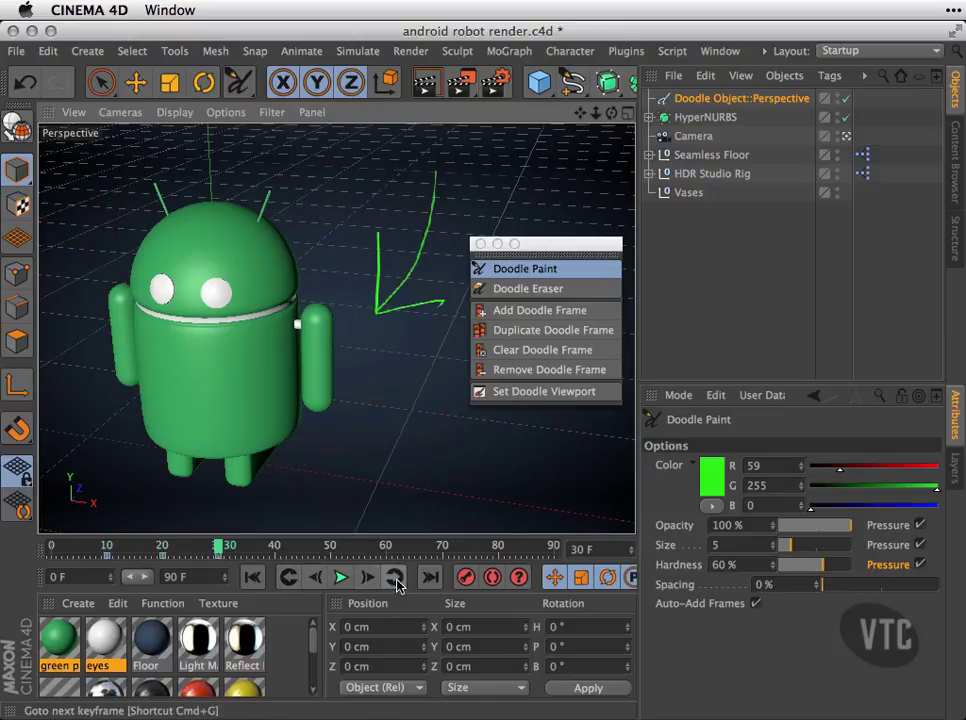
click(290, 579)
click(290, 579)
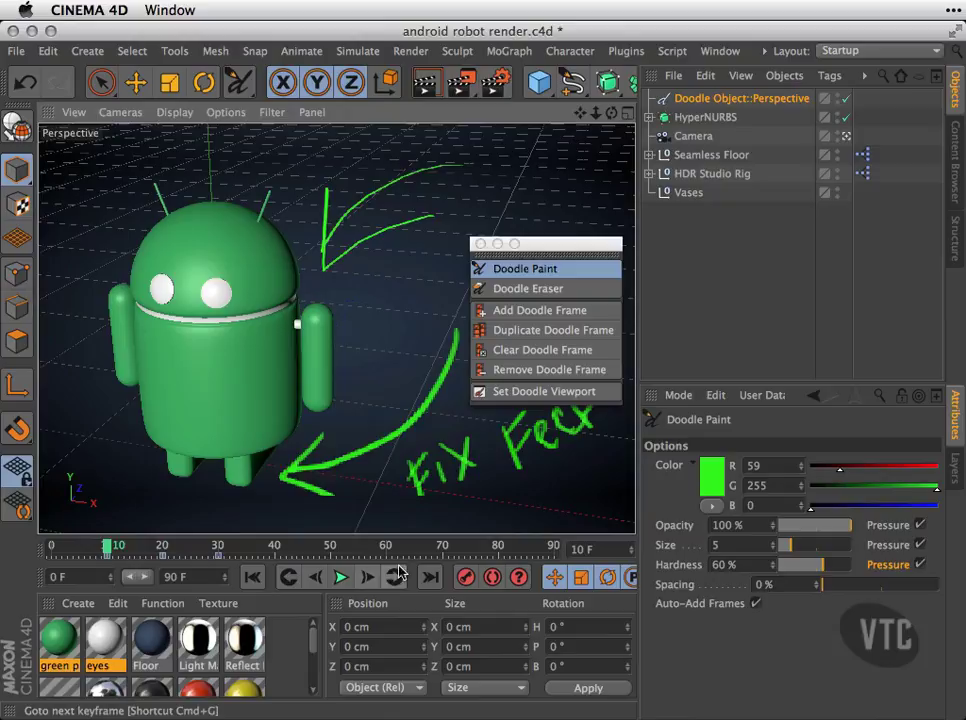
click(396, 579)
click(396, 579)
click(290, 579)
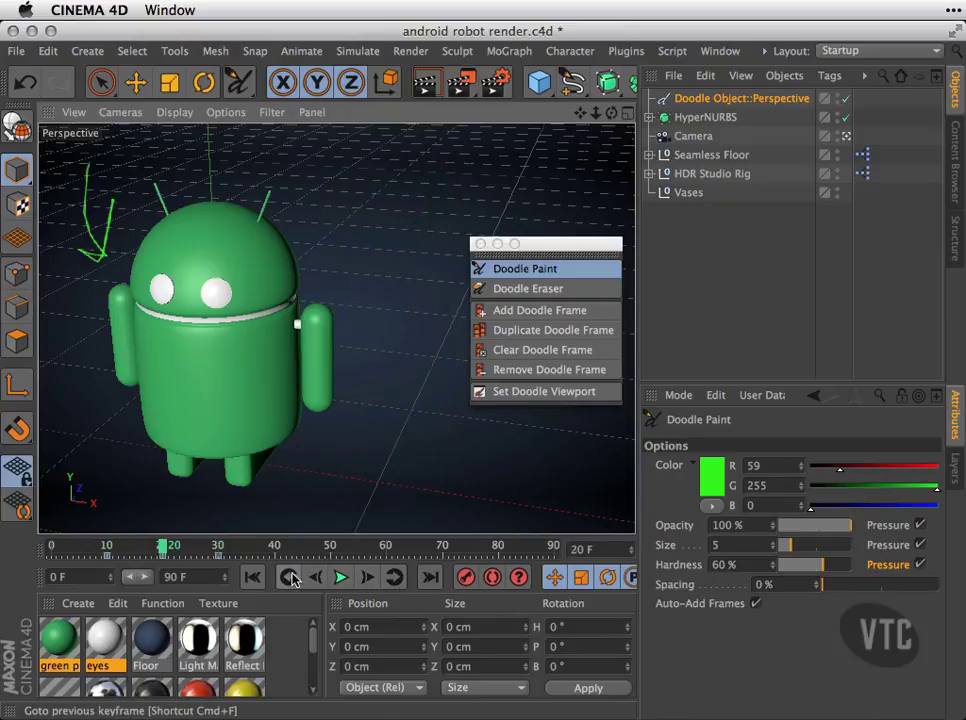
click(290, 579)
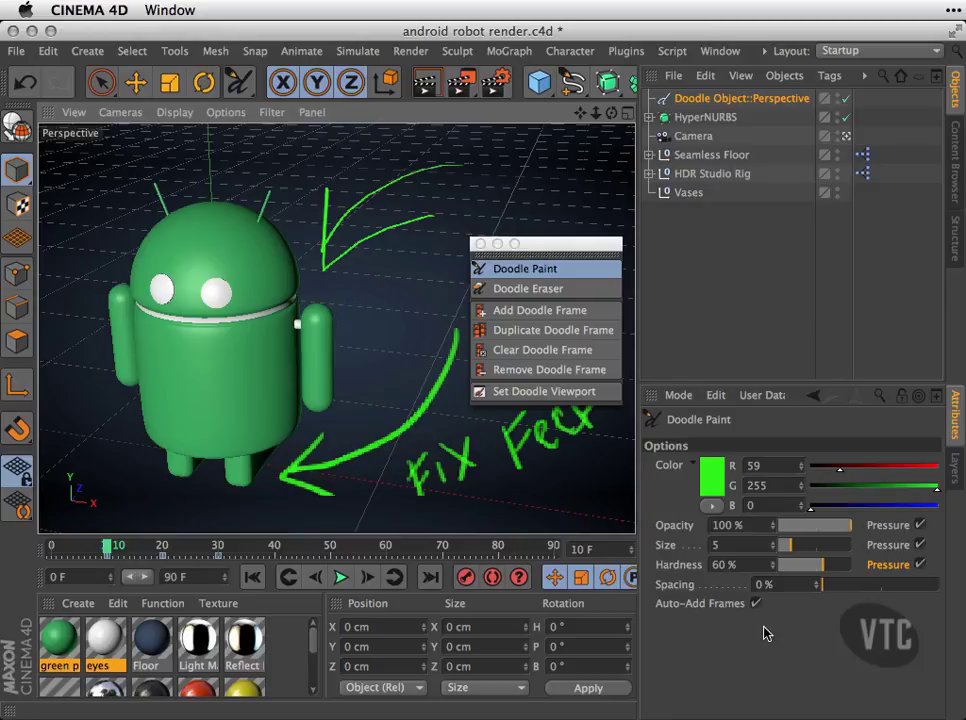
Step: Move the floating Doodle palette clear of the "FIX FEET" note and bring up the list of tool commands
drag(593, 250, 597, 199)
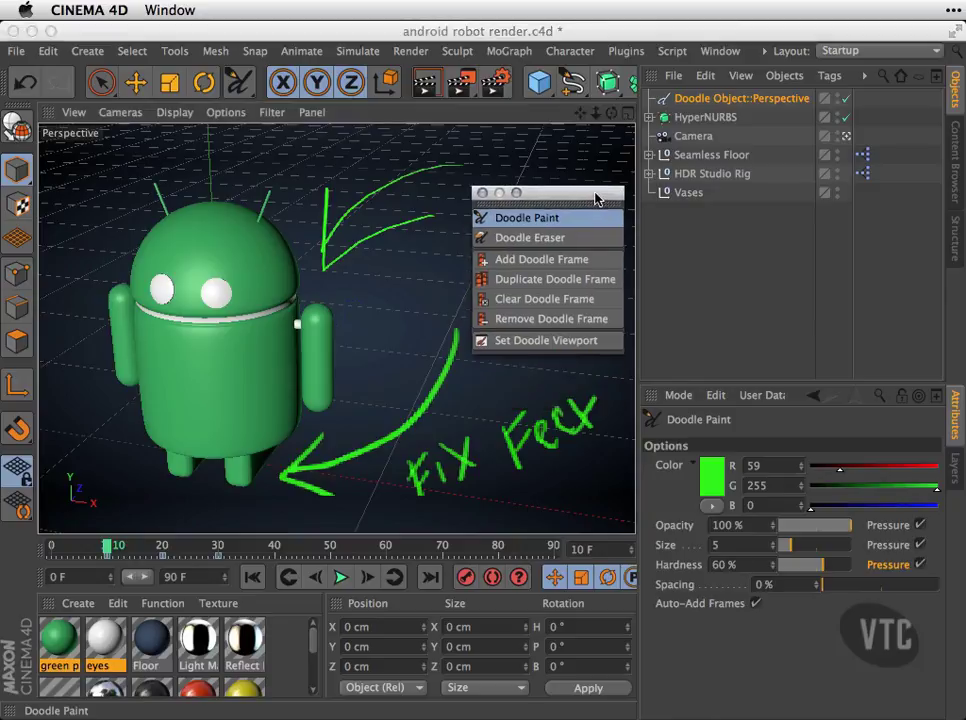
click(180, 53)
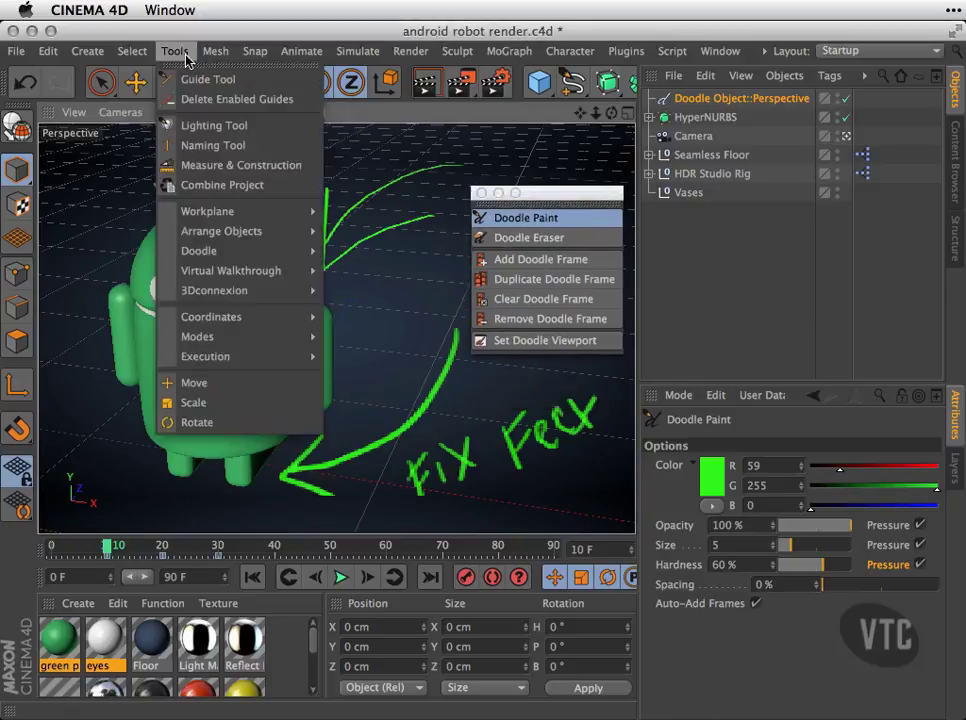